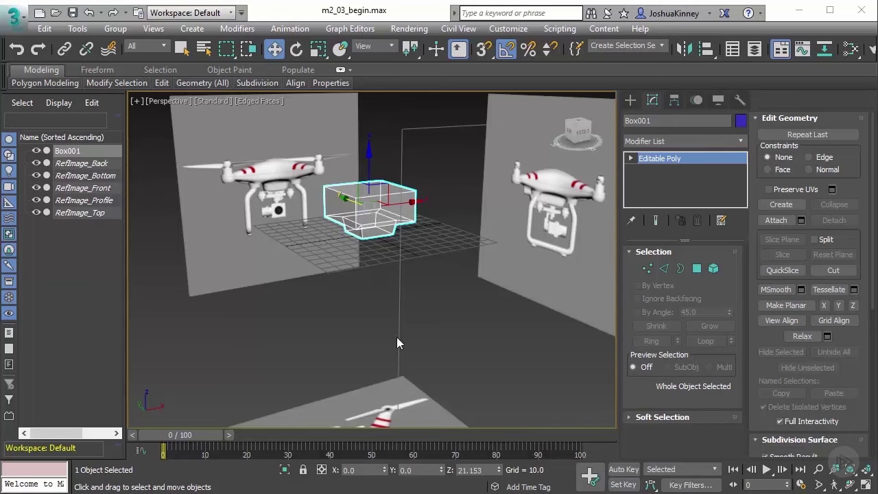
# - Examine the box model against the surrounding drone reference images from several angles
pyautogui.moveTo(374, 293); pyautogui.dragTo(365, 317, button='middle')
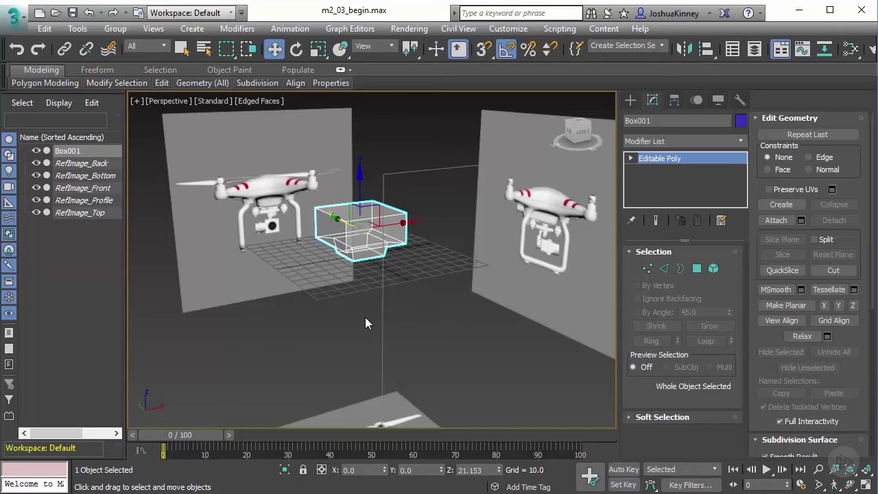
pyautogui.moveTo(365, 322); pyautogui.dragTo(389, 374, button='middle')
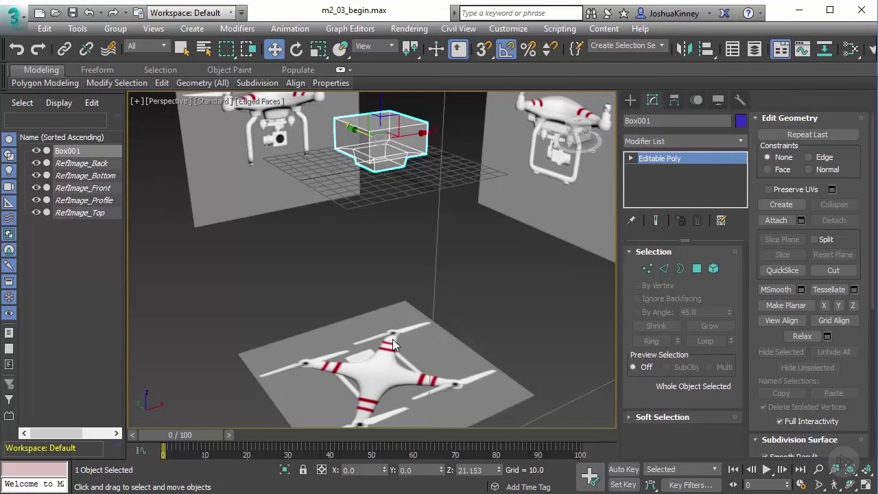
pyautogui.keyDown('alt'); pyautogui.moveTo(301, 258); pyautogui.dragTo(414, 265, button='middle'); pyautogui.keyUp('alt')
pyautogui.scroll(3, 440, 246)
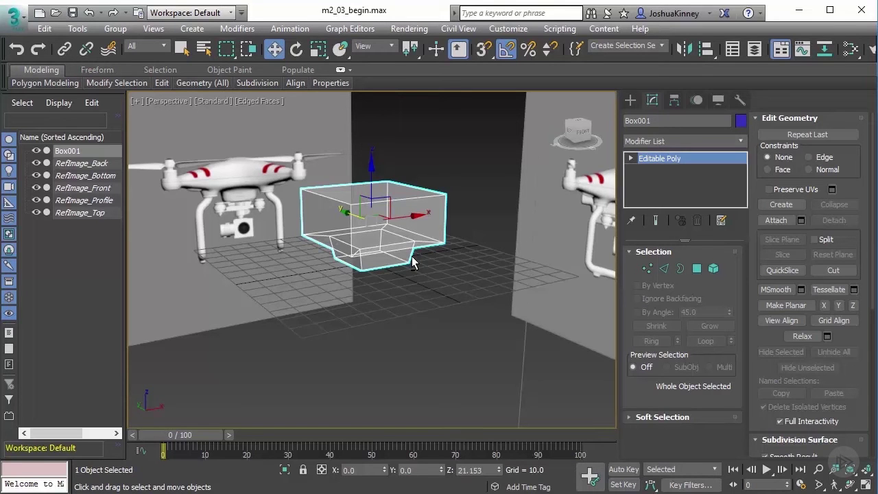
pyautogui.keyDown('alt'); pyautogui.moveTo(408, 277); pyautogui.dragTo(420, 332, button='middle'); pyautogui.keyUp('alt')
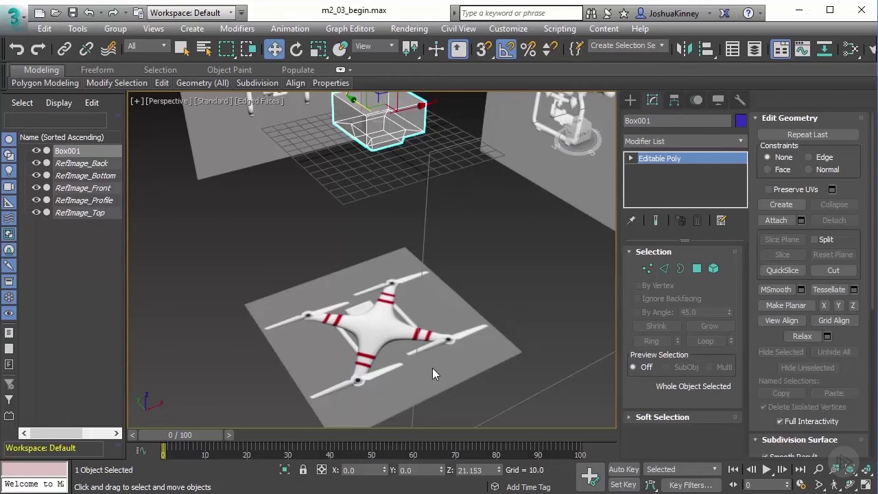
pyautogui.moveTo(401, 255); pyautogui.dragTo(399, 274, button='middle')
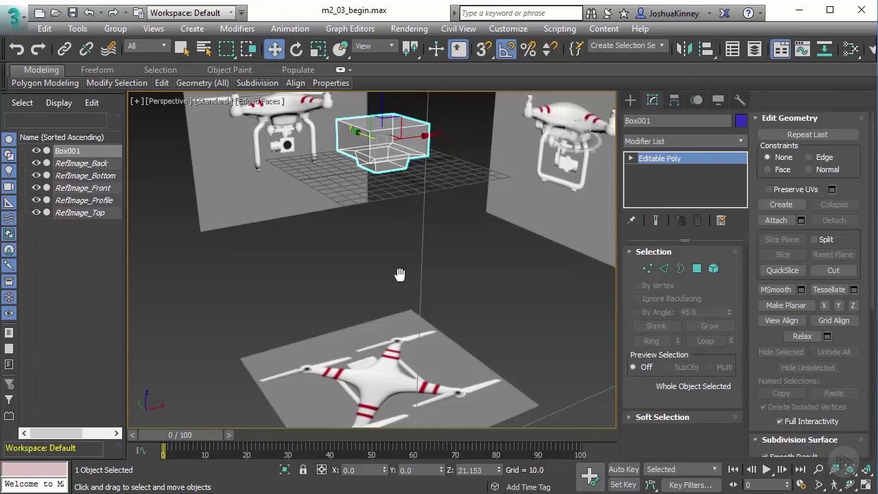
pyautogui.scroll(-3, 437, 271)
pyautogui.scroll(6, 369, 254)
pyautogui.keyDown('alt'); pyautogui.moveTo(369, 254); pyautogui.dragTo(453, 352, button='middle'); pyautogui.keyUp('alt')
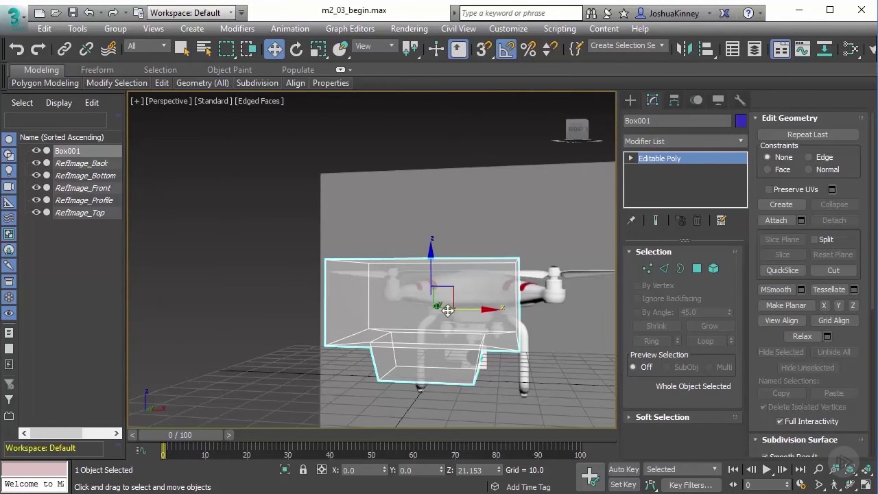
# - In the front view, ring-select the box's top edge and bring up the Connect Edges settings
pyautogui.press('f')
pyautogui.press('z')
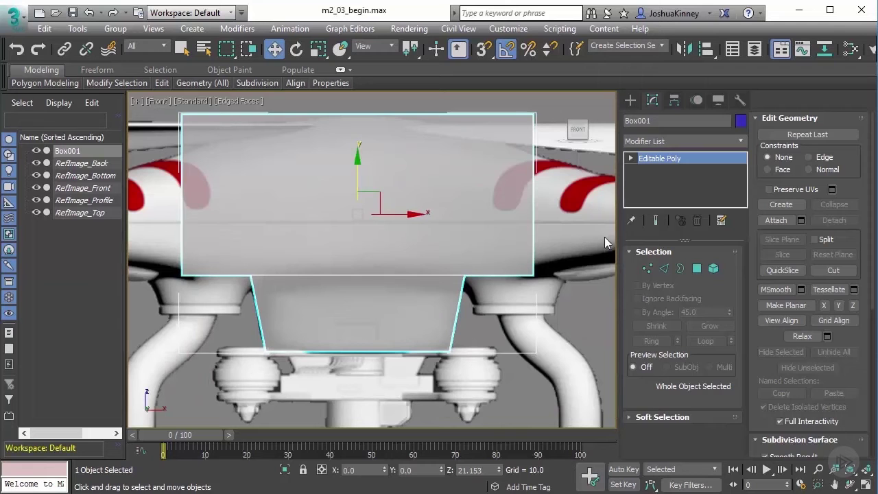
pyautogui.click(664, 268)
pyautogui.hotkey('alt', 'c')
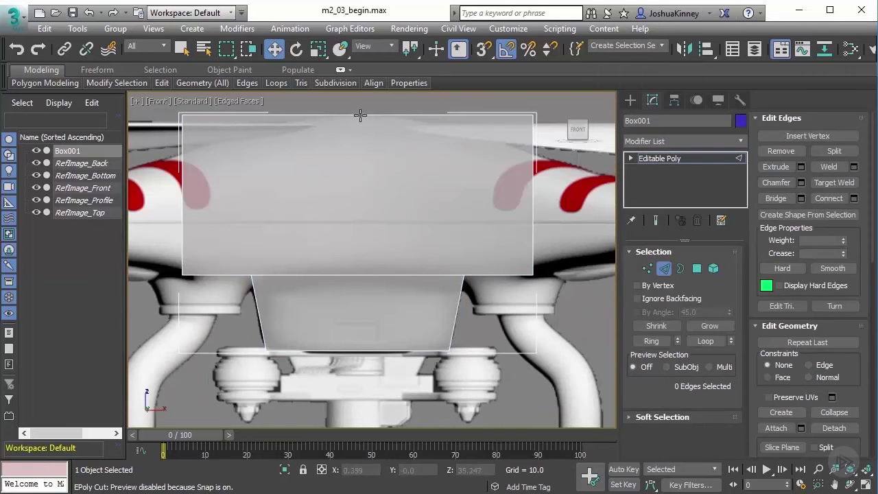
pyautogui.click(360, 115)
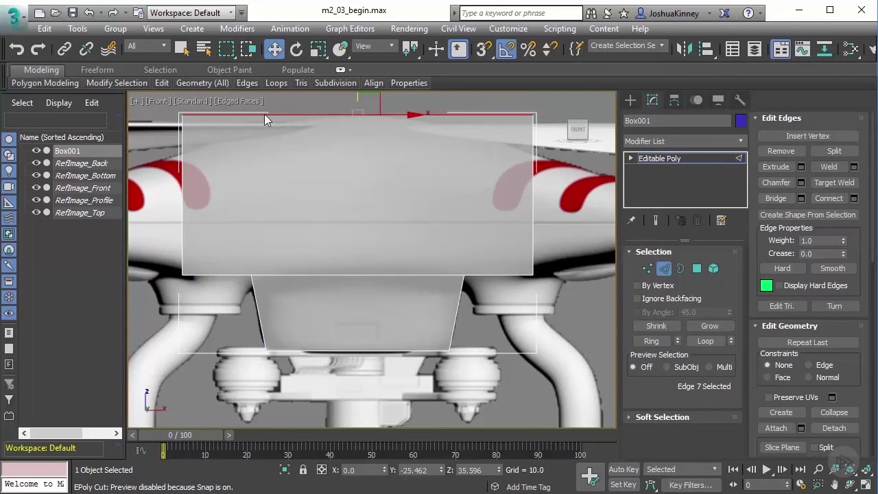
pyautogui.click(652, 341)
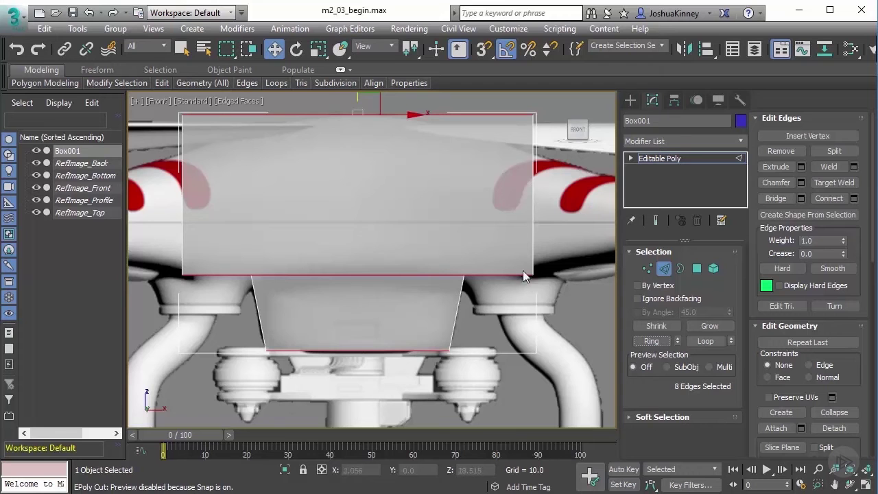
pyautogui.click(854, 198)
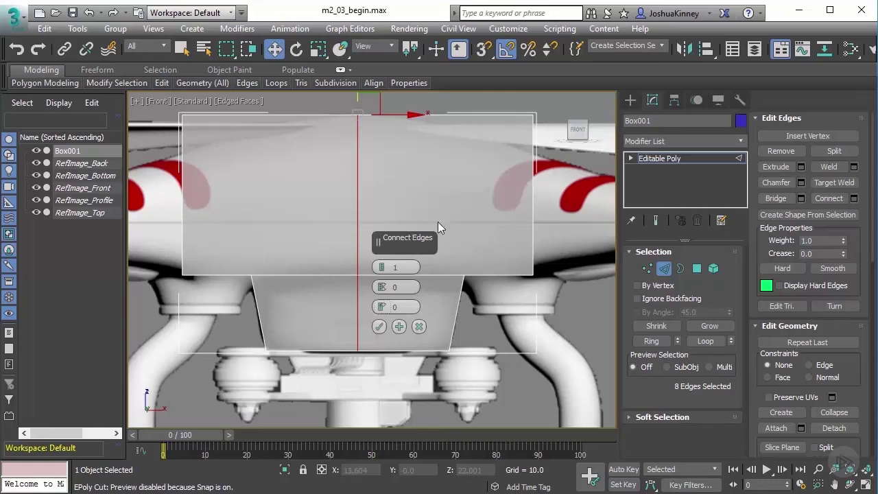
# - Try connecting the edges with 3 segments and a pinch of -45, experimenting with the slide
pyautogui.click(383, 267)
pyautogui.click(382, 268)
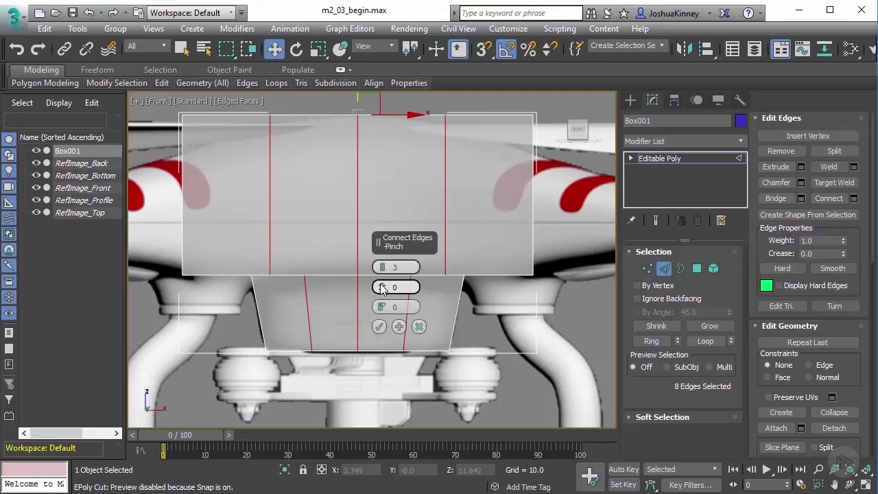
pyautogui.moveTo(382, 288); pyautogui.dragTo(364, 386)
pyautogui.moveTo(406, 307); pyautogui.dragTo(352, 303)
pyautogui.write('0')
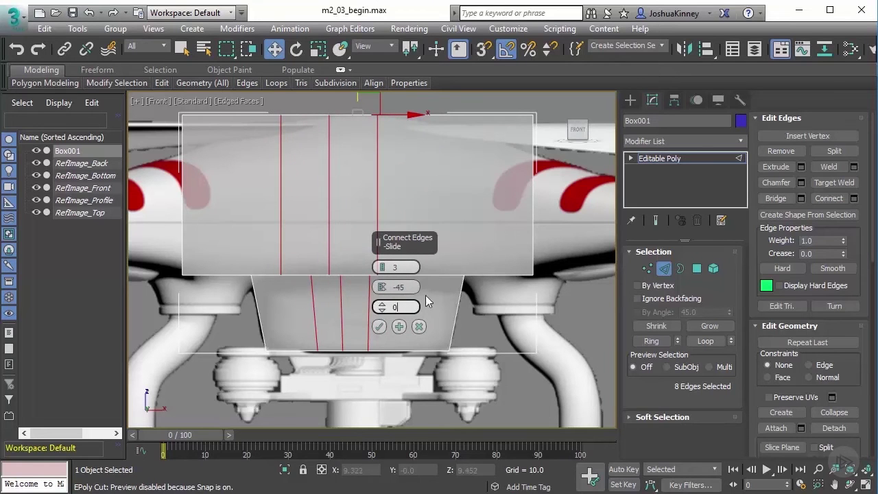
pyautogui.click(409, 288)
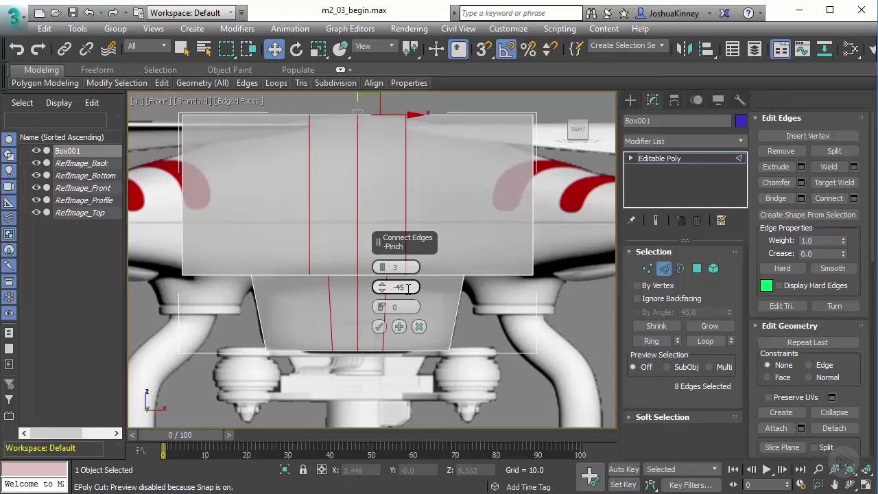
pyautogui.rightClick(383, 287)
# - Set the connecting segments to 1 and apply one vertical edge loop through the box's centre
pyautogui.click(385, 273)
pyautogui.moveTo(382, 273); pyautogui.dragTo(381, 289)
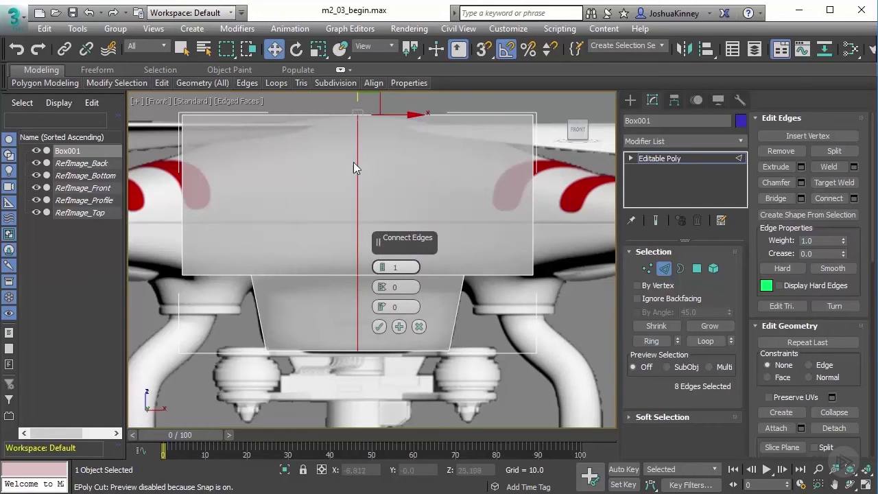
pyautogui.click(380, 327)
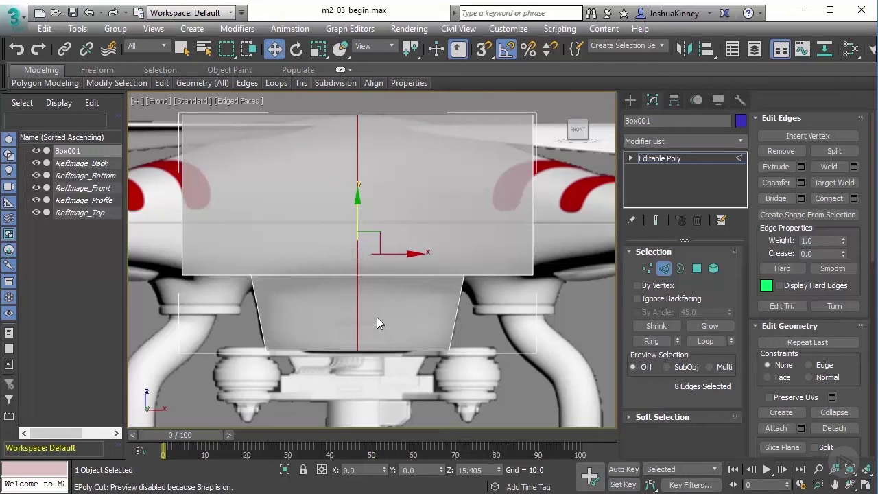
# - In the left view, ring-select the box's top edge and connect the edges with one central vertical loop
pyautogui.press('l')
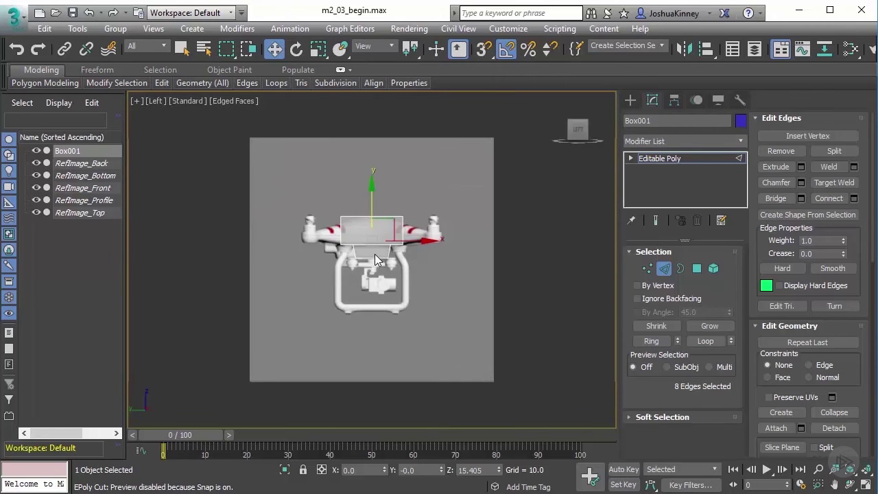
pyautogui.scroll(5, 374, 254)
pyautogui.scroll(3, 355, 234)
pyautogui.click(369, 123)
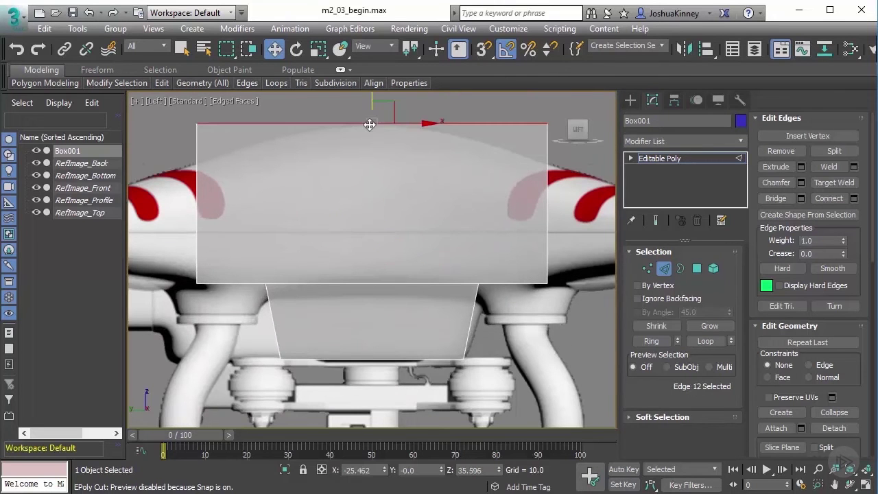
pyautogui.click(652, 341)
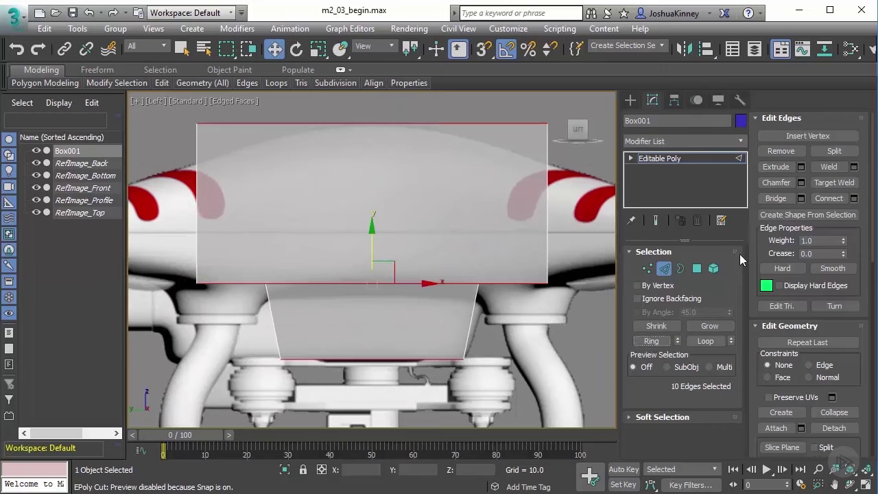
pyautogui.click(830, 197)
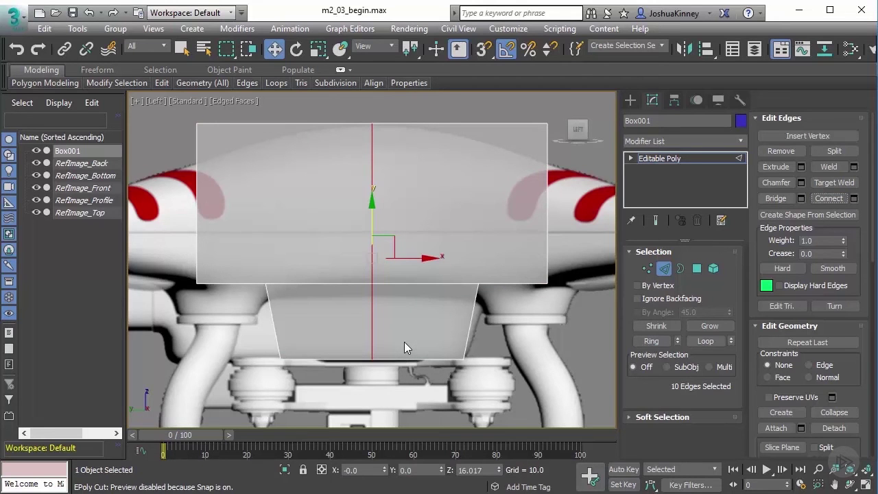
# - In the front view, delete all polygons of the box on the negative X side of the centre loop
pyautogui.press('p')
pyautogui.press('z')
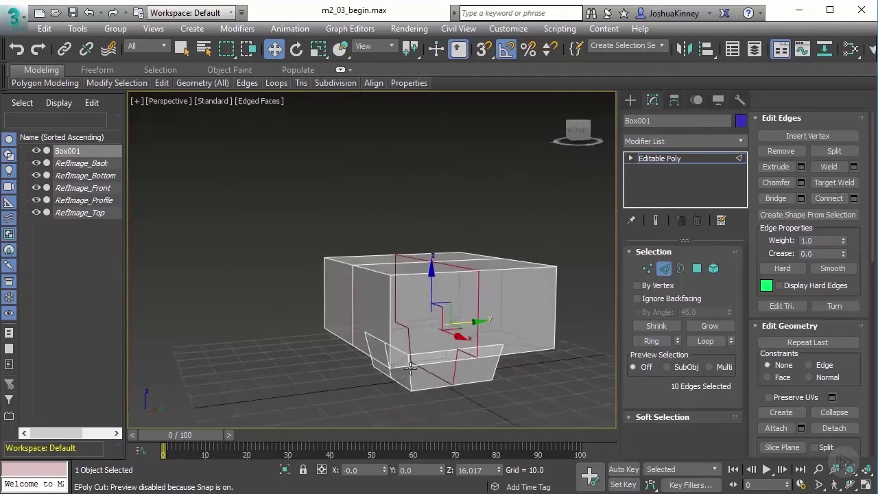
pyautogui.keyDown('alt'); pyautogui.moveTo(441, 337); pyautogui.dragTo(357, 224, button='middle'); pyautogui.keyUp('alt')
pyautogui.keyDown('alt'); pyautogui.moveTo(380, 282); pyautogui.dragTo(425, 149, button='middle'); pyautogui.keyUp('alt')
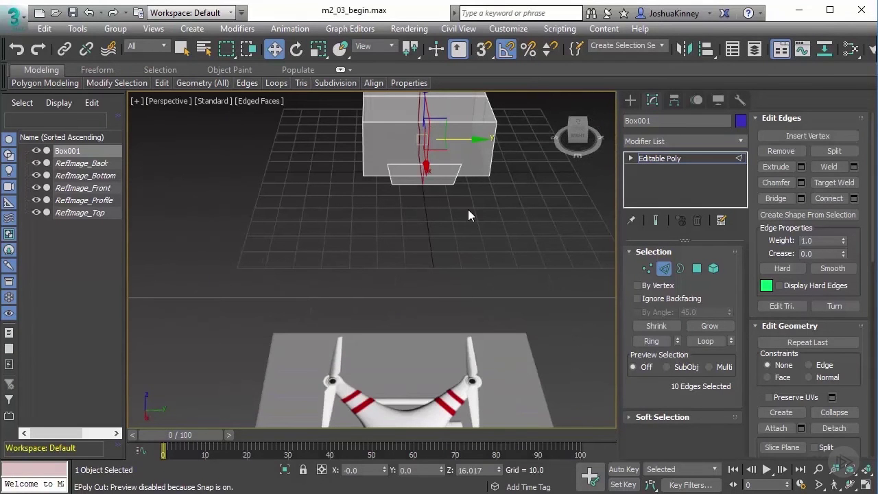
pyautogui.click(697, 268)
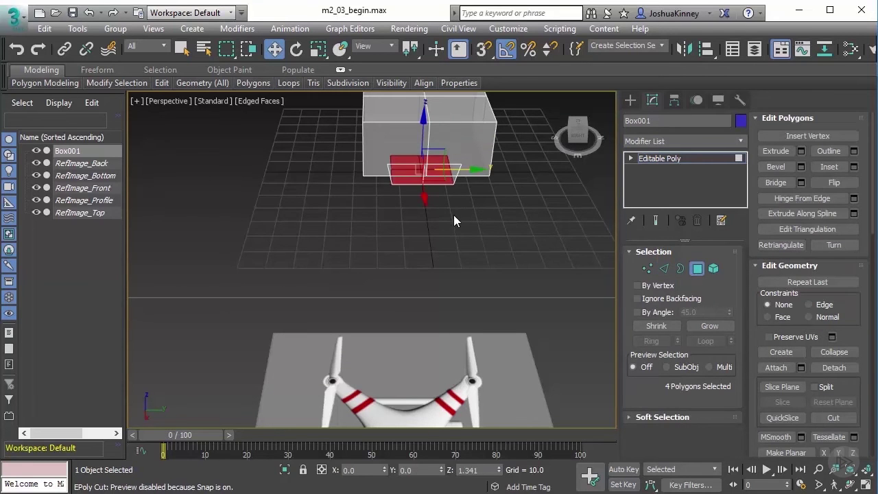
pyautogui.press('f')
pyautogui.moveTo(308, 212); pyautogui.dragTo(337, 222, button='middle')
pyautogui.scroll(-2, 337, 222)
pyautogui.moveTo(240, 142); pyautogui.dragTo(343, 340)
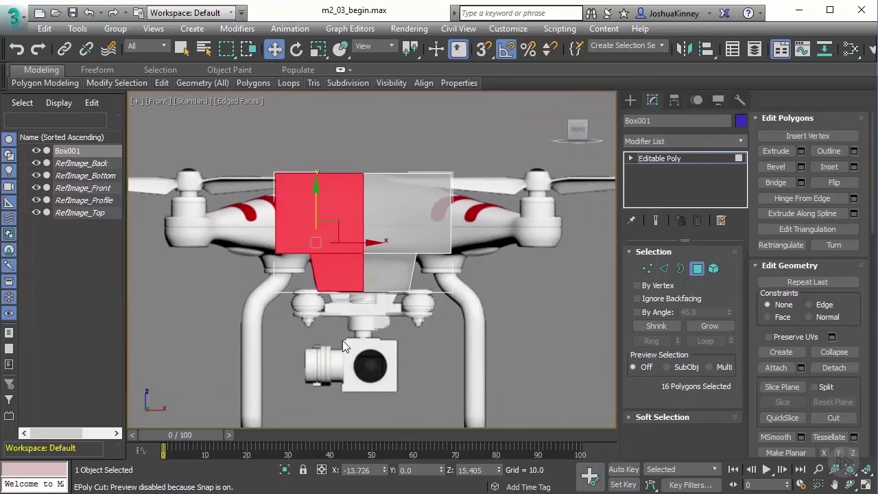
pyautogui.press('Delete')
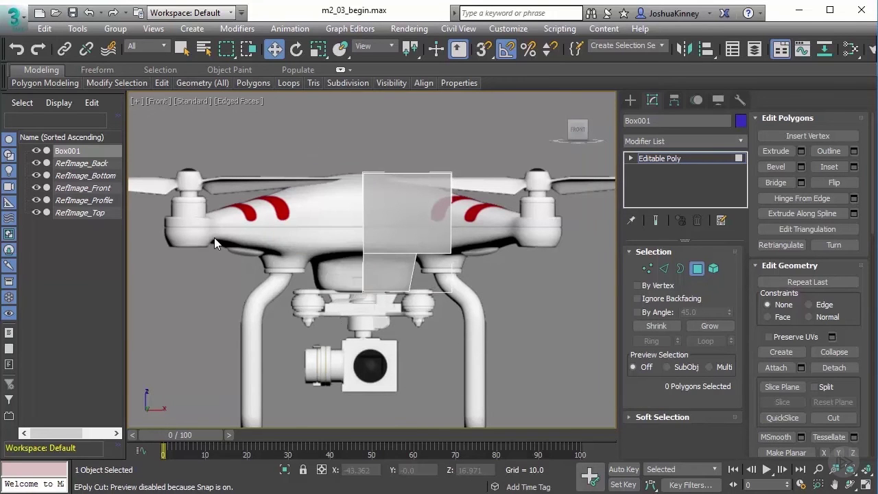
# - In the top view, delete the remaining polygons on the positive Y side so that one quarter of the box is left
pyautogui.press('t')
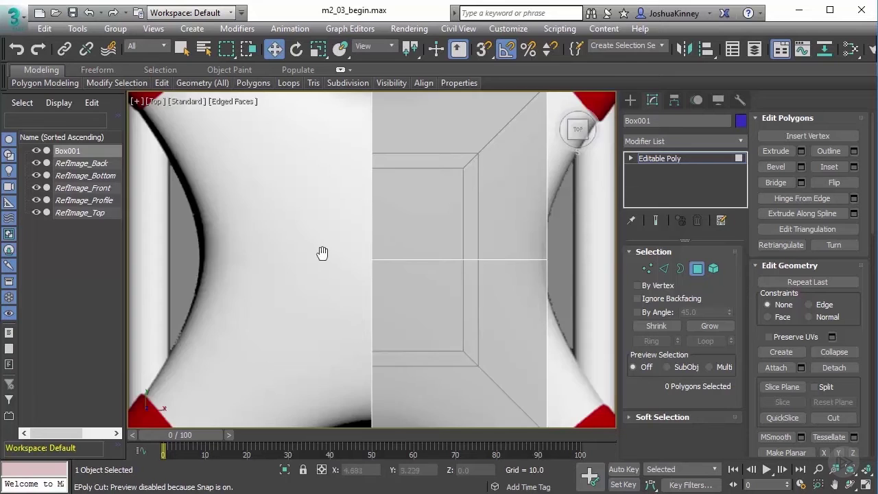
pyautogui.scroll(-3, 265, 186)
pyautogui.moveTo(436, 229); pyautogui.dragTo(288, 240)
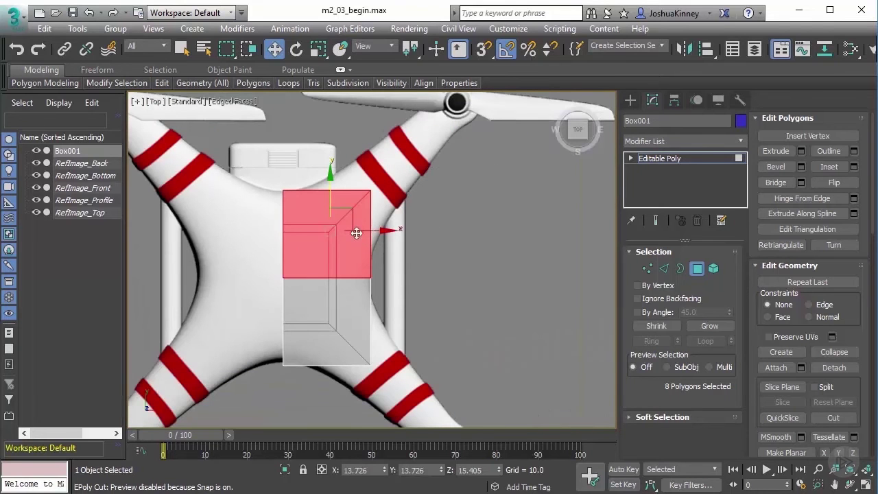
pyautogui.moveTo(241, 158); pyautogui.dragTo(423, 249)
pyautogui.click(317, 251)
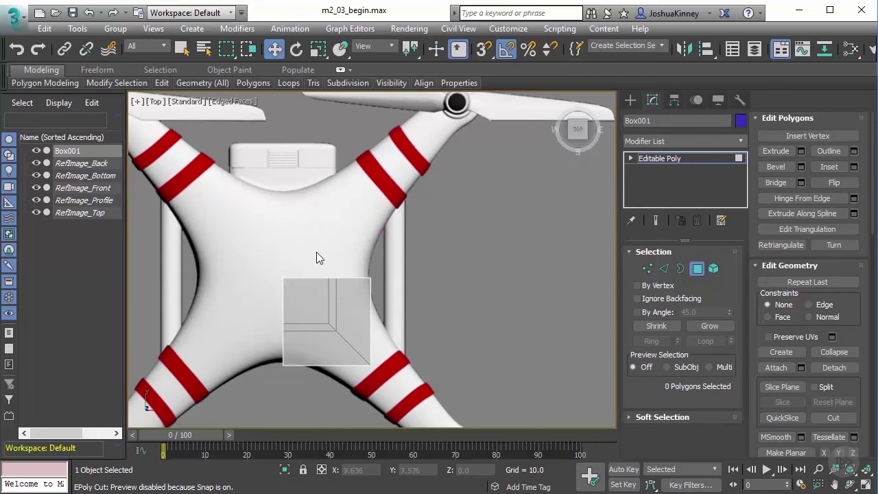
# - Leave polygon editing and add a Symmetry modifier to the remaining quarter of the box
pyautogui.press('p')
pyautogui.keyDown('alt'); pyautogui.moveTo(398, 273); pyautogui.dragTo(358, 259, button='middle'); pyautogui.keyUp('alt')
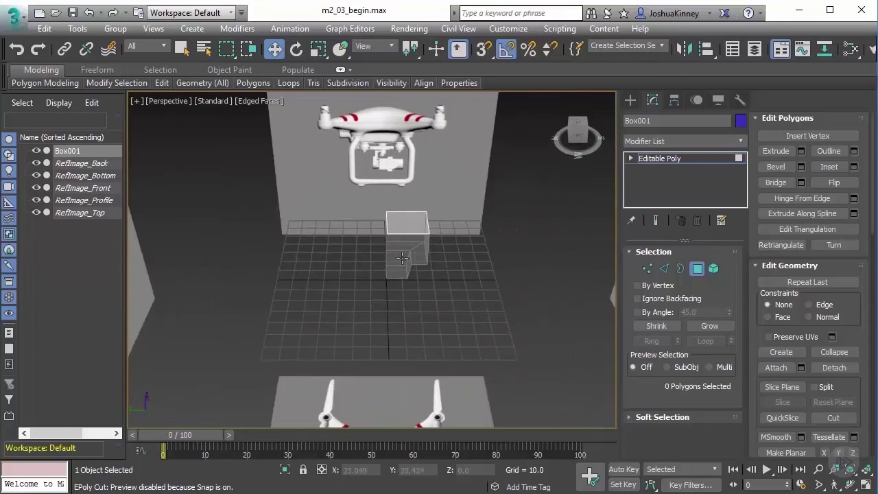
pyautogui.click(688, 157)
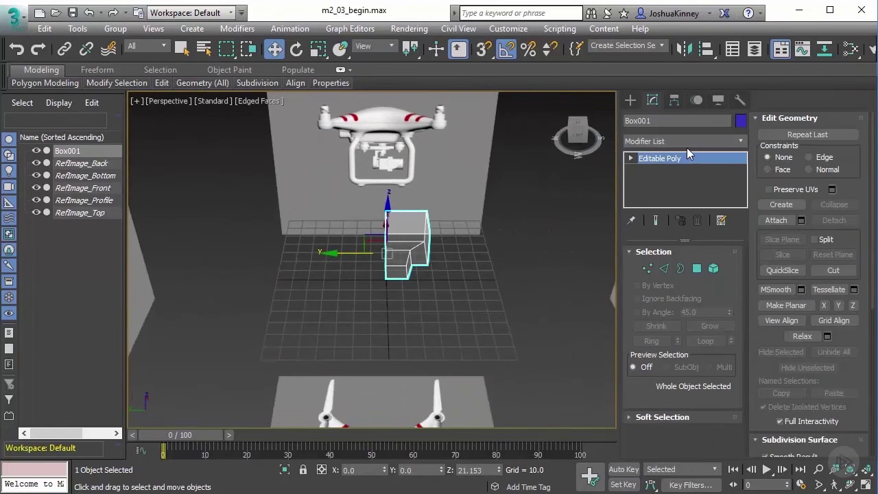
pyautogui.click(741, 141)
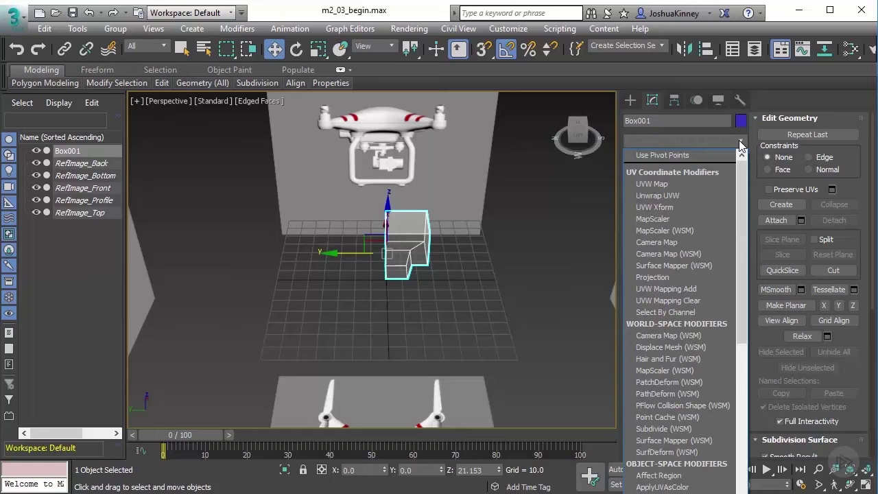
pyautogui.write('sym')
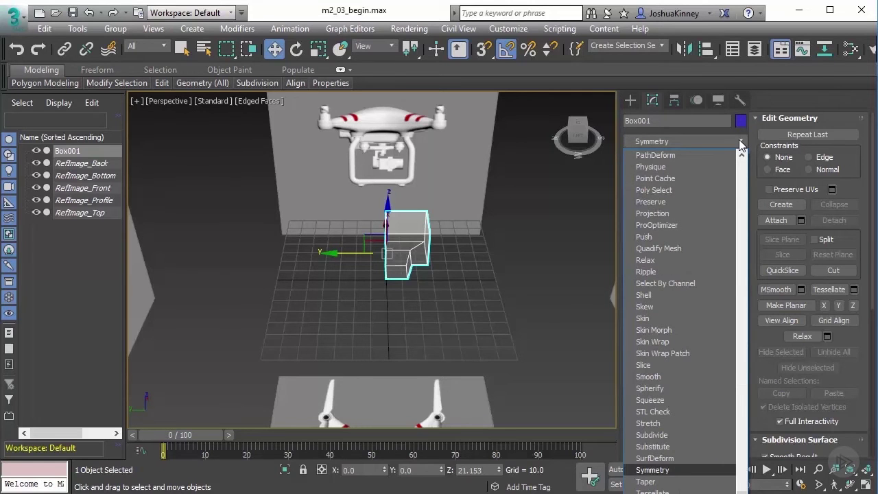
pyautogui.click(652, 470)
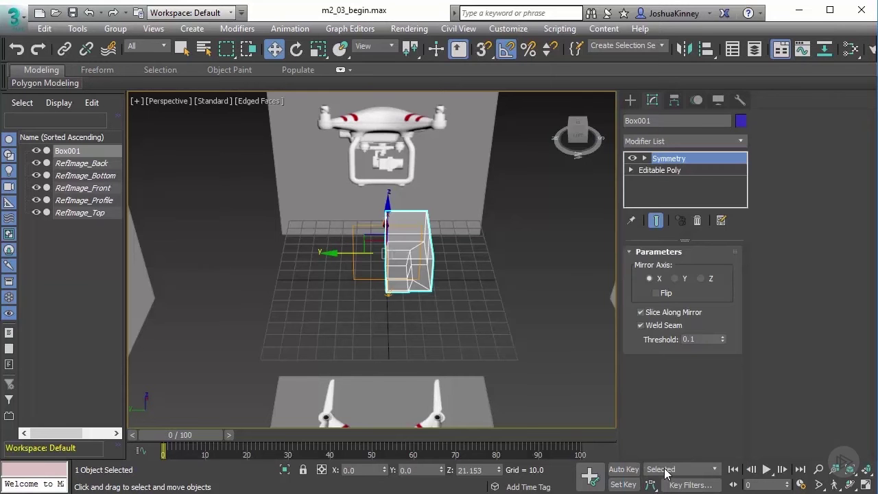
pyautogui.keyDown('alt'); pyautogui.moveTo(528, 299); pyautogui.dragTo(388, 242, button='middle'); pyautogui.keyUp('alt')
pyautogui.scroll(3, 388, 242)
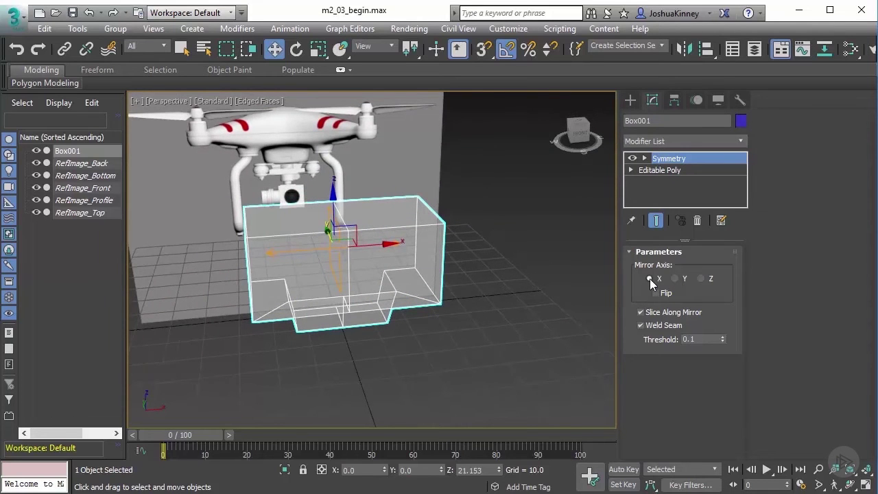
pyautogui.keyDown('alt'); pyautogui.moveTo(481, 308); pyautogui.dragTo(450, 298, button='middle'); pyautogui.keyUp('alt')
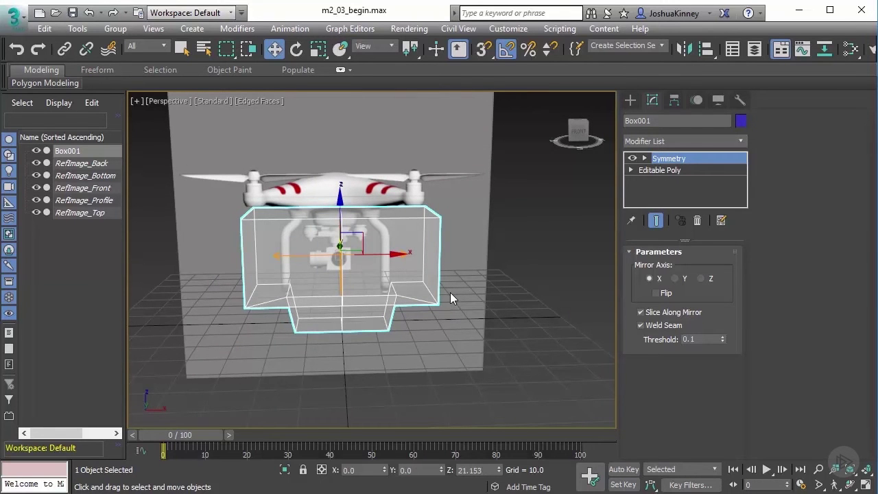
# - Try the Flip option on the Symmetry modifier that mirrors the quarter box across the X axis
pyautogui.click(656, 293)
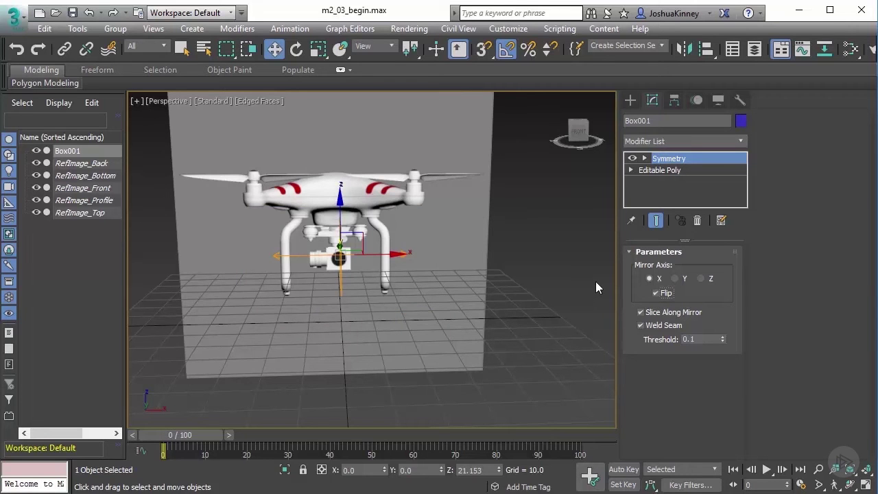
pyautogui.click(657, 293)
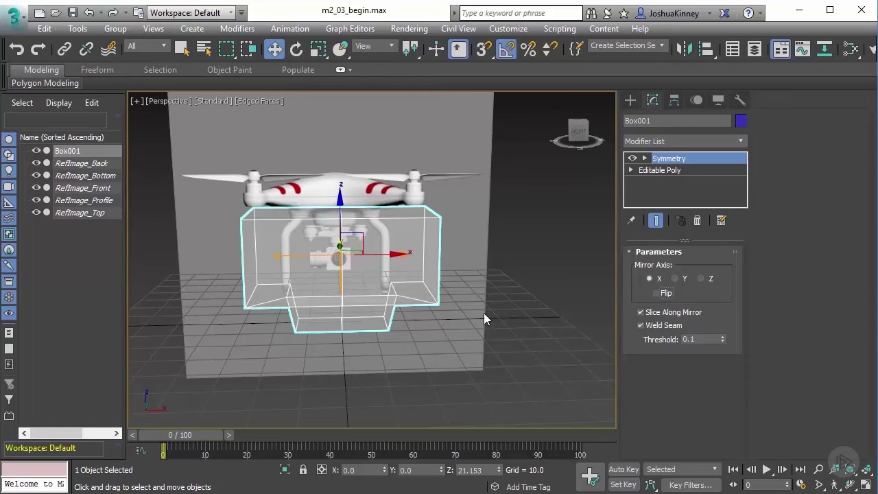
pyautogui.keyDown('alt'); pyautogui.moveTo(308, 271); pyautogui.dragTo(472, 235, button='middle'); pyautogui.keyUp('alt')
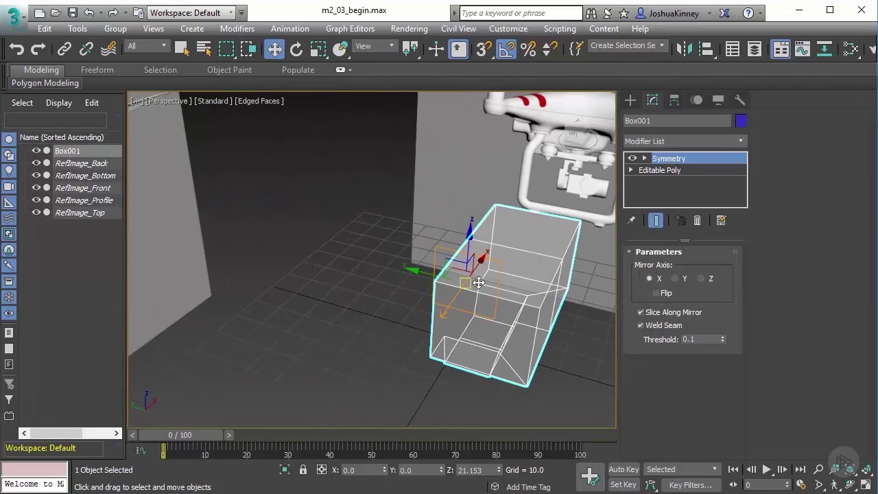
pyautogui.keyDown('alt'); pyautogui.moveTo(474, 281); pyautogui.dragTo(542, 271, button='middle'); pyautogui.keyUp('alt')
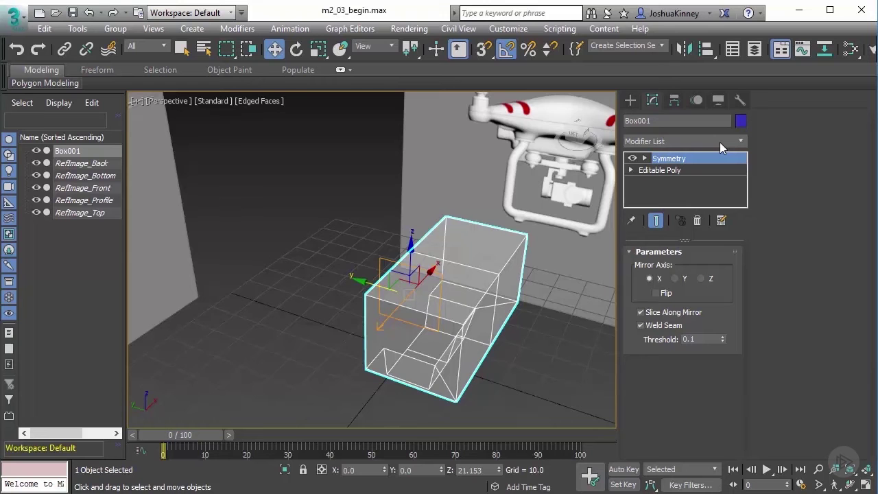
# - Add a second Symmetry modifier to the box and set its mirror axis to Z
pyautogui.click(699, 278)
pyautogui.click(704, 142)
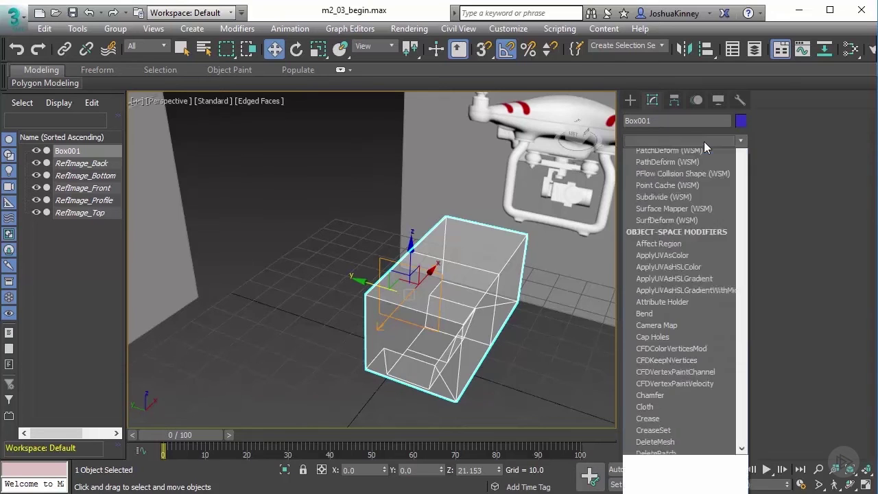
pyautogui.write('sym')
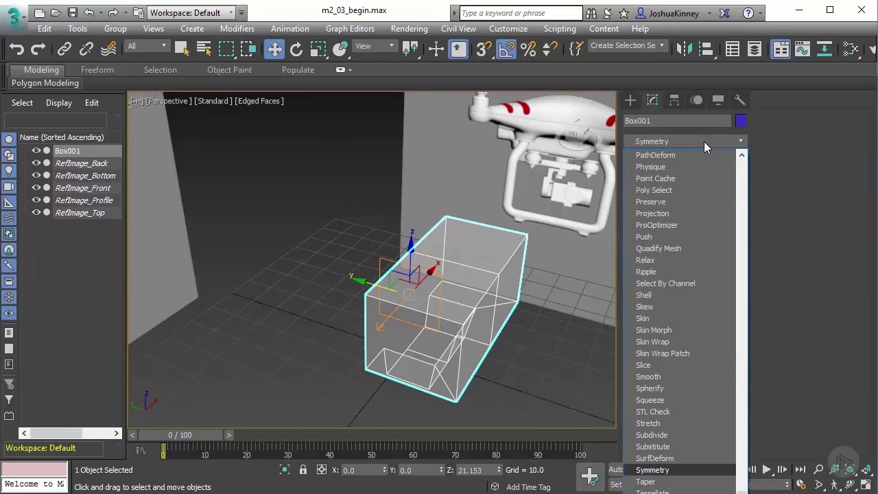
pyautogui.click(652, 470)
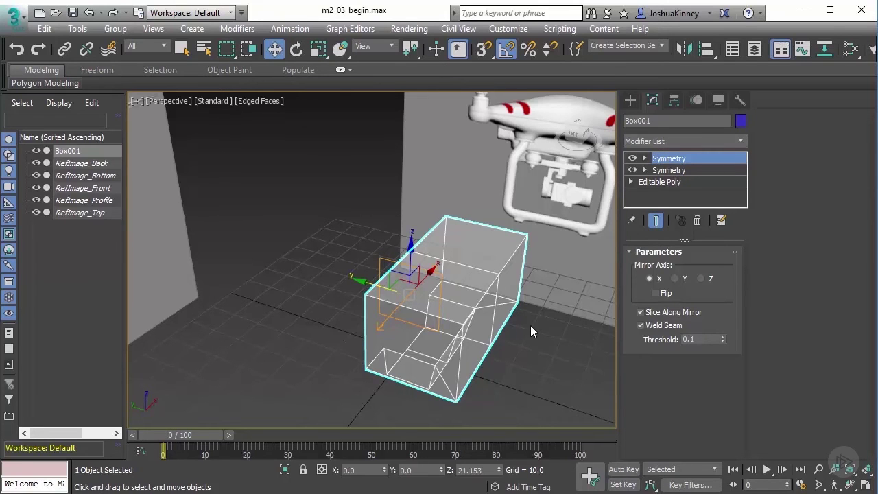
pyautogui.moveTo(509, 313)
pyautogui.keyDown('alt'); pyautogui.mouseDown(button='middle')
pyautogui.moveTo(493, 313)
pyautogui.moveTo(502, 314)
pyautogui.mouseUp(button='middle'); pyautogui.keyUp('alt')
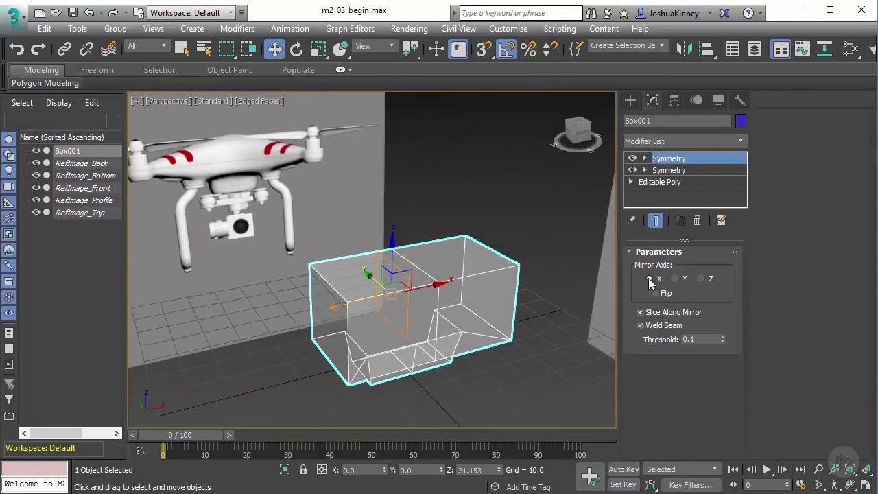
pyautogui.click(648, 278)
pyautogui.keyDown('alt'); pyautogui.moveTo(528, 305); pyautogui.dragTo(541, 301, button='middle'); pyautogui.keyUp('alt')
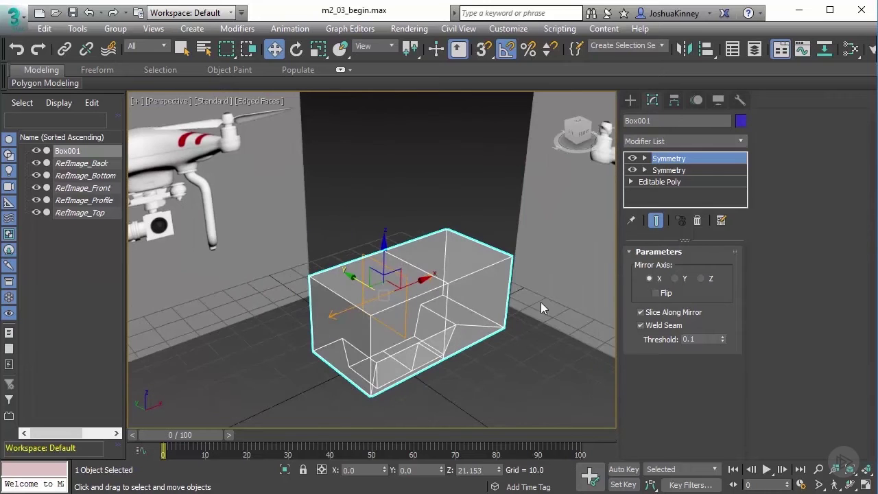
pyautogui.click(701, 278)
pyautogui.keyDown('alt'); pyautogui.moveTo(383, 258); pyautogui.dragTo(443, 285, button='middle'); pyautogui.keyUp('alt')
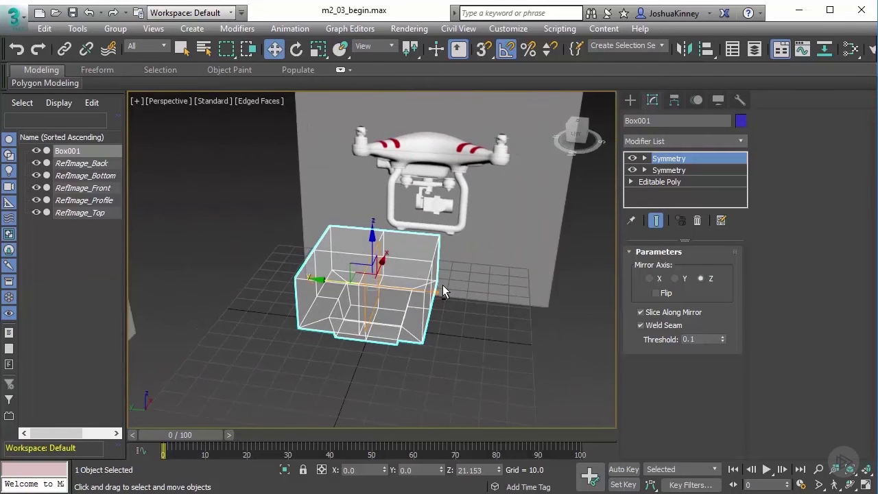
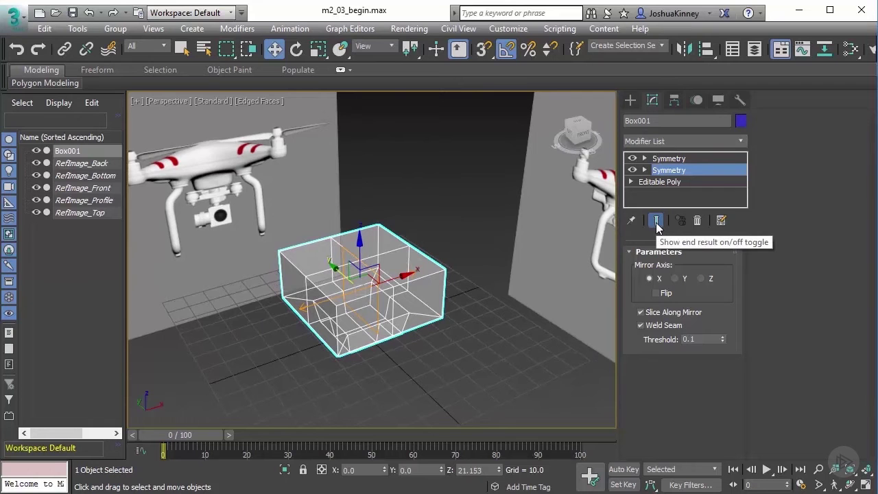
# - Hide the end result and inspect the box at the Editable Poly level and at each Symmetry modifier
pyautogui.click(657, 220)
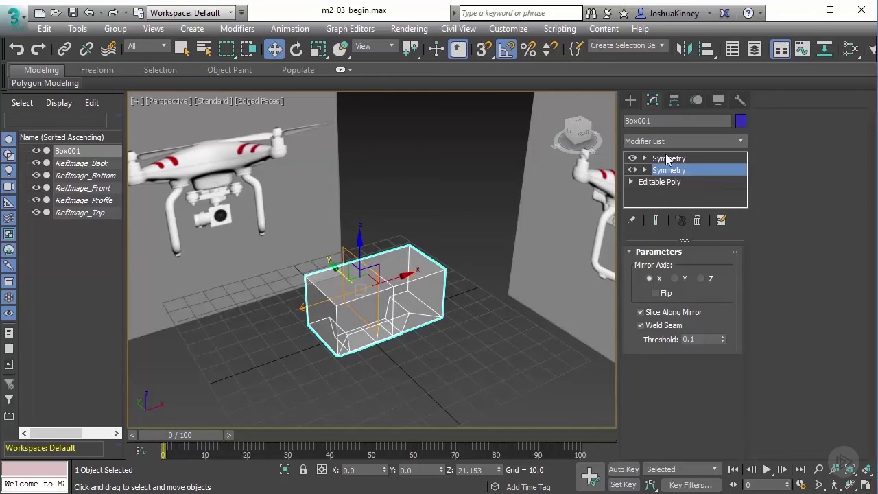
pyautogui.click(669, 183)
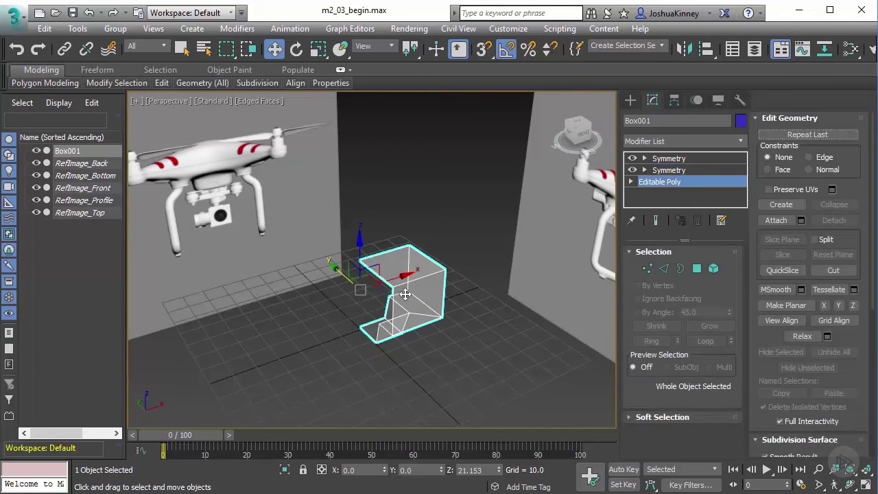
pyautogui.click(669, 170)
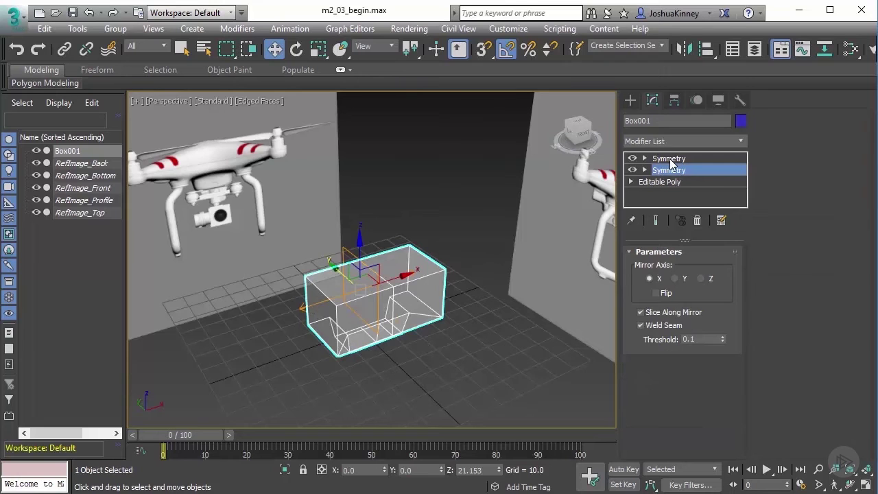
pyautogui.click(670, 159)
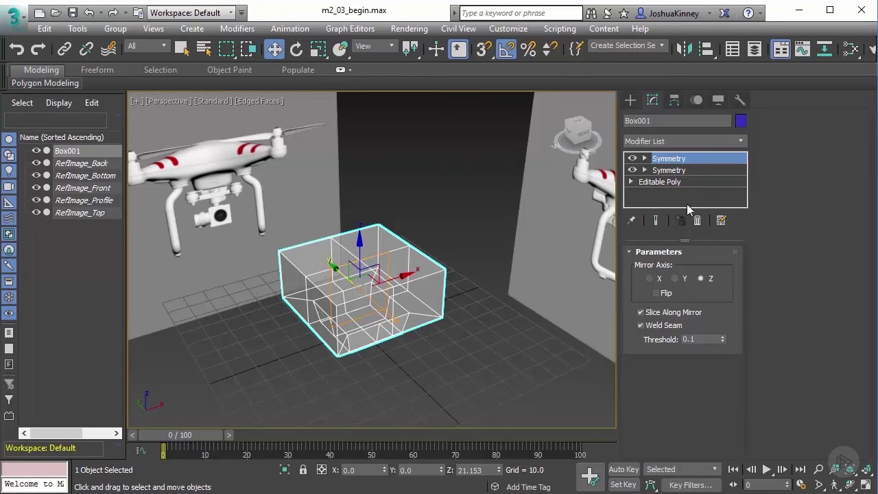
# - Return to Editable Poly with the end result shown and select the quarter box's two large outer side polygons
pyautogui.click(670, 183)
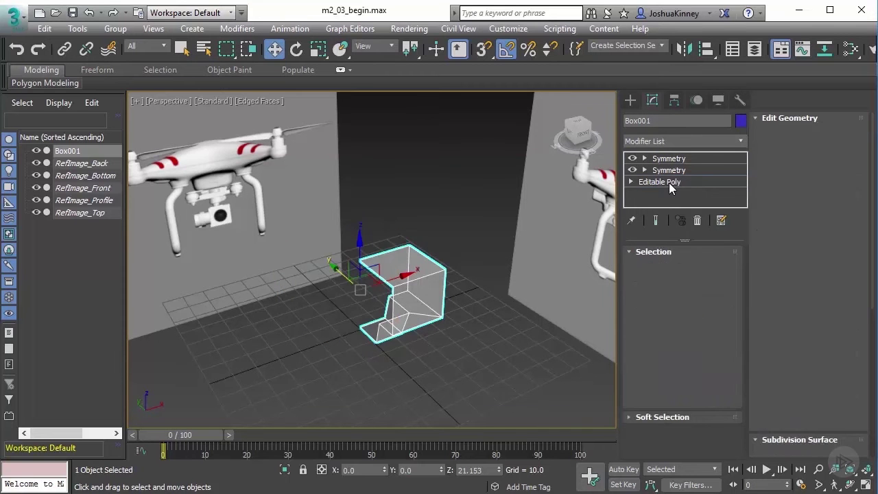
pyautogui.click(656, 220)
pyautogui.keyDown('alt'); pyautogui.moveTo(474, 308); pyautogui.dragTo(388, 300, button='middle'); pyautogui.keyUp('alt')
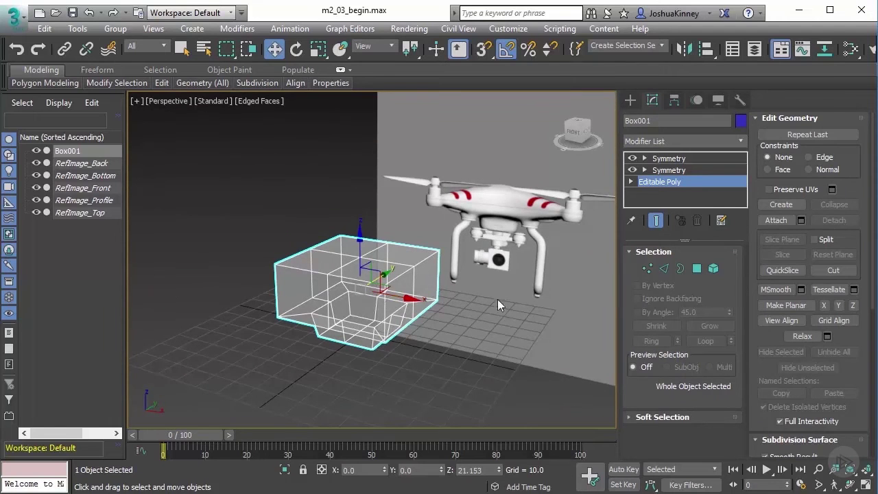
pyautogui.click(697, 269)
pyautogui.hotkey('alt', 'c')
pyautogui.keyDown('alt'); pyautogui.moveTo(391, 302); pyautogui.dragTo(416, 307, button='middle'); pyautogui.keyUp('alt')
pyautogui.click(376, 309)
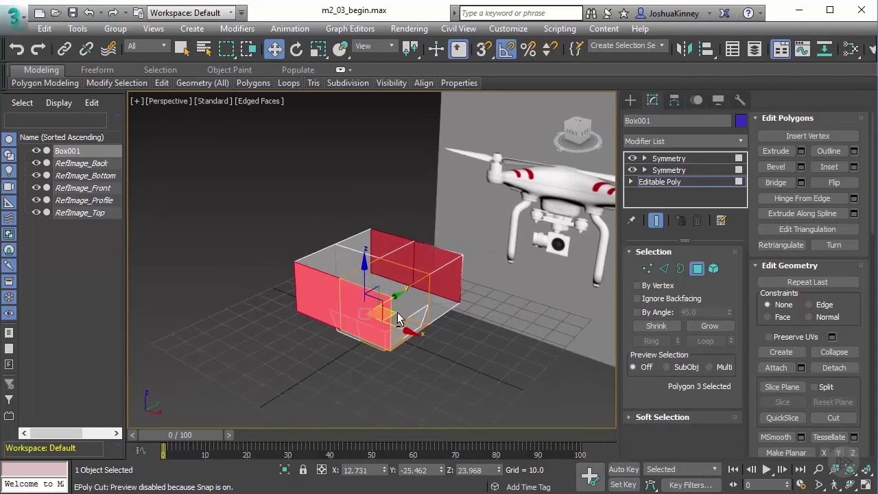
pyautogui.keyDown('ctrl'); pyautogui.click(414, 307); pyautogui.keyUp('ctrl')
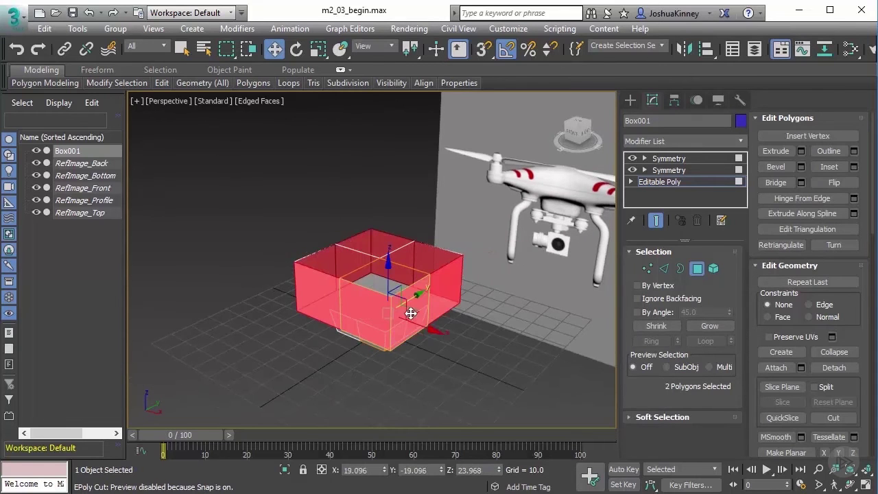
pyautogui.keyDown('alt'); pyautogui.moveTo(336, 302); pyautogui.dragTo(396, 324, button='middle'); pyautogui.keyUp('alt')
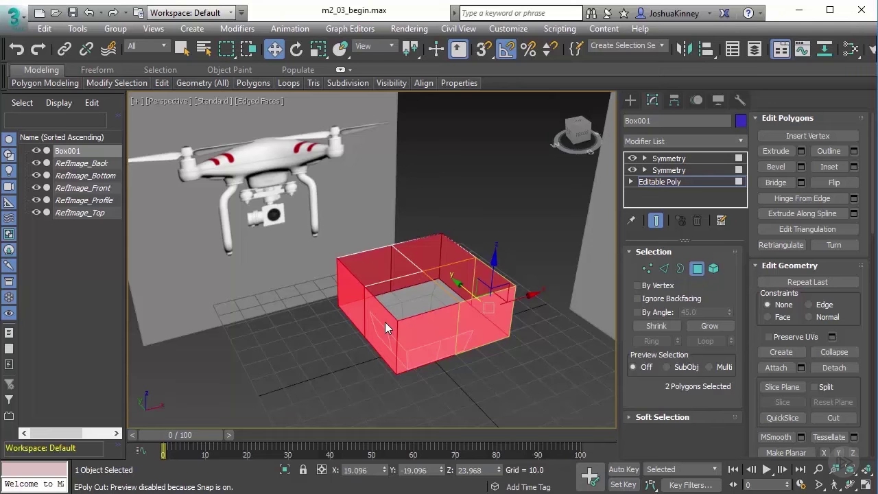
# - Start extruding the two selected side polygons as a group by about 25 units, comparing them with the drone's arm in the top view
pyautogui.click(801, 151)
pyautogui.keyDown('alt'); pyautogui.moveTo(525, 307); pyautogui.dragTo(490, 305, button='middle'); pyautogui.keyUp('alt')
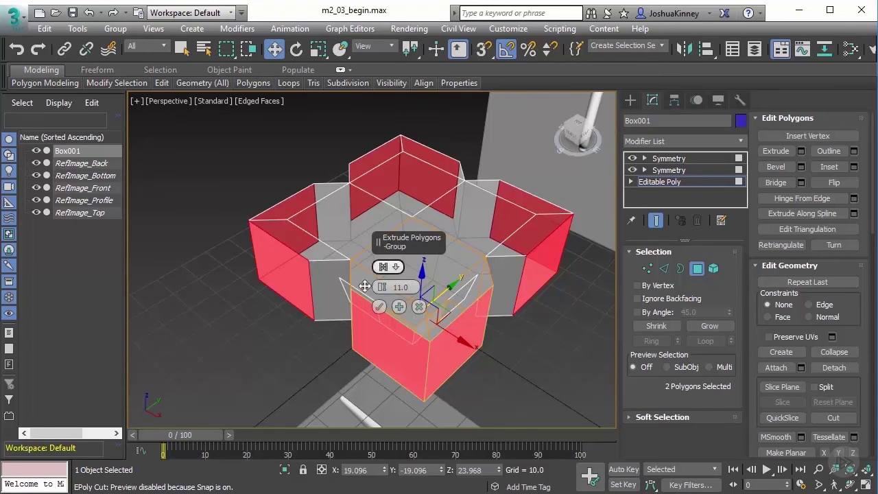
pyautogui.moveTo(350, 299)
pyautogui.keyDown('alt'); pyautogui.mouseDown(button='middle')
pyautogui.moveTo(315, 302)
pyautogui.moveTo(350, 285)
pyautogui.mouseUp(button='middle'); pyautogui.keyUp('alt')
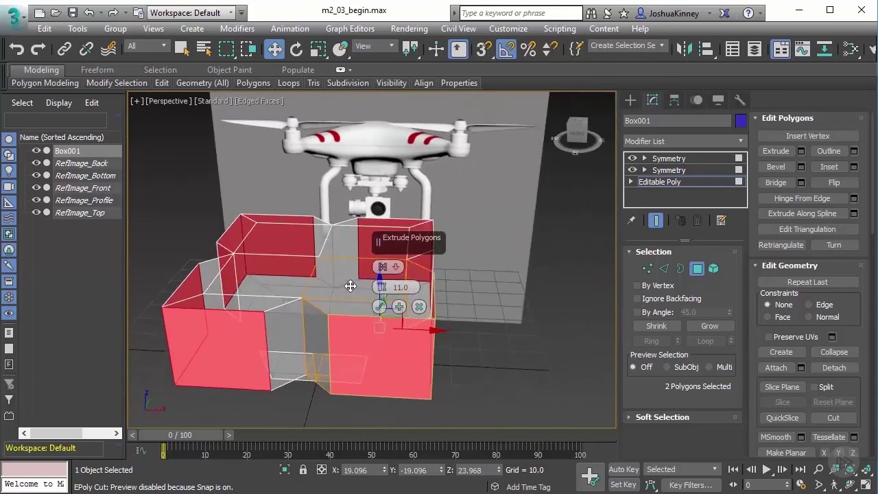
pyautogui.scroll(4, 349, 281)
pyautogui.scroll(-3, 288, 314)
pyautogui.keyDown('alt'); pyautogui.moveTo(268, 292); pyautogui.dragTo(241, 313, button='middle'); pyautogui.keyUp('alt')
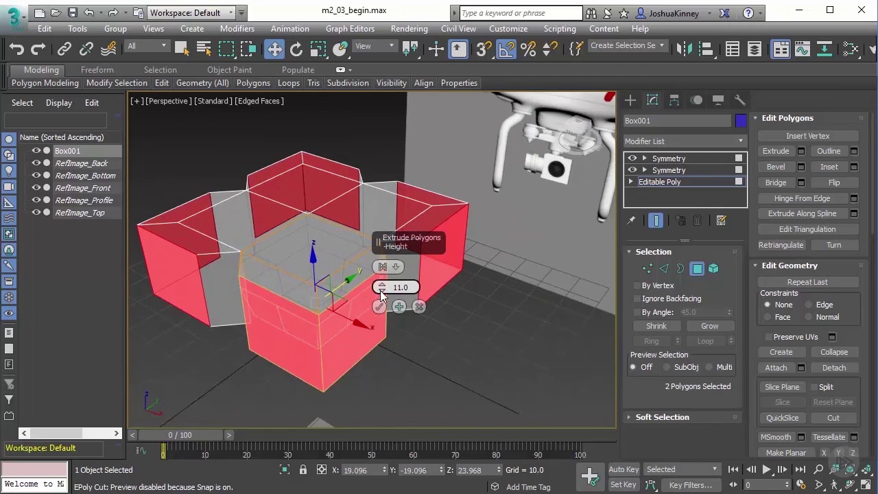
pyautogui.moveTo(382, 288); pyautogui.dragTo(383, 255)
pyautogui.press('t')
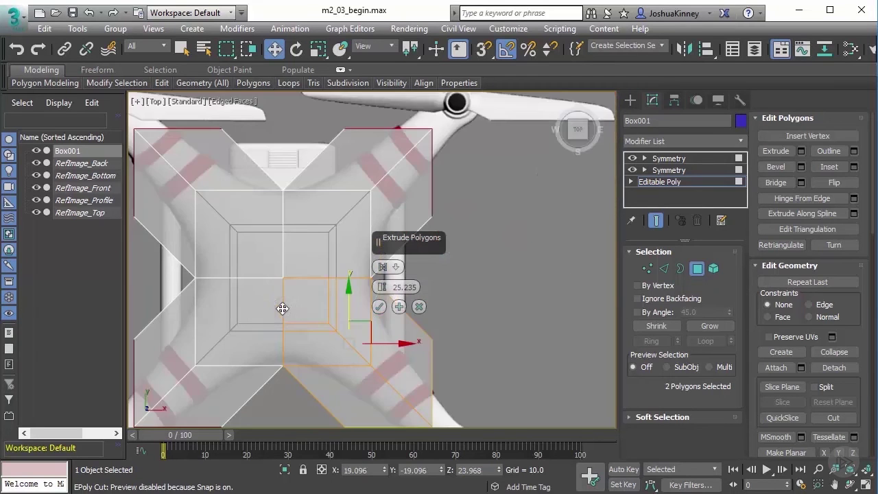
pyautogui.moveTo(247, 353); pyautogui.dragTo(248, 264, button='middle')
pyautogui.scroll(2, 347, 364)
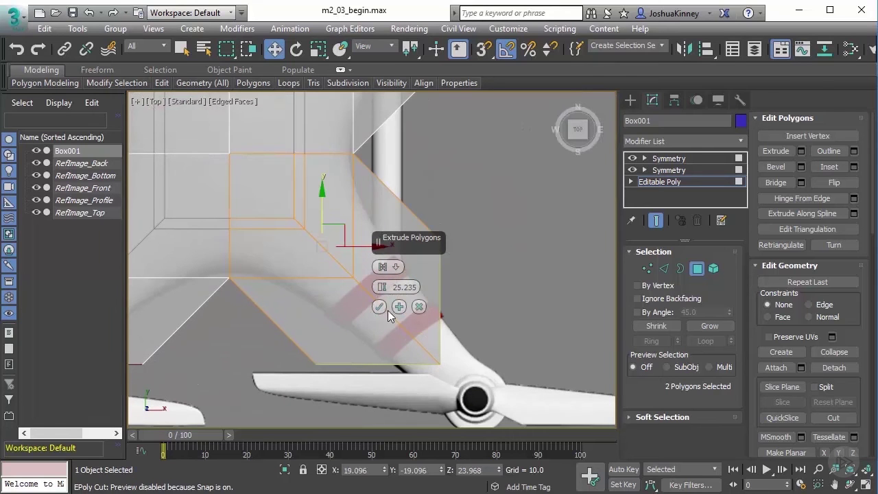
# - Set the extrusion height to 35.0 so the arm reaches the propeller hub, and accept the extrusion
pyautogui.moveTo(382, 287); pyautogui.dragTo(375, 241)
pyautogui.doubleClick(400, 288)
pyautogui.write('35.0')
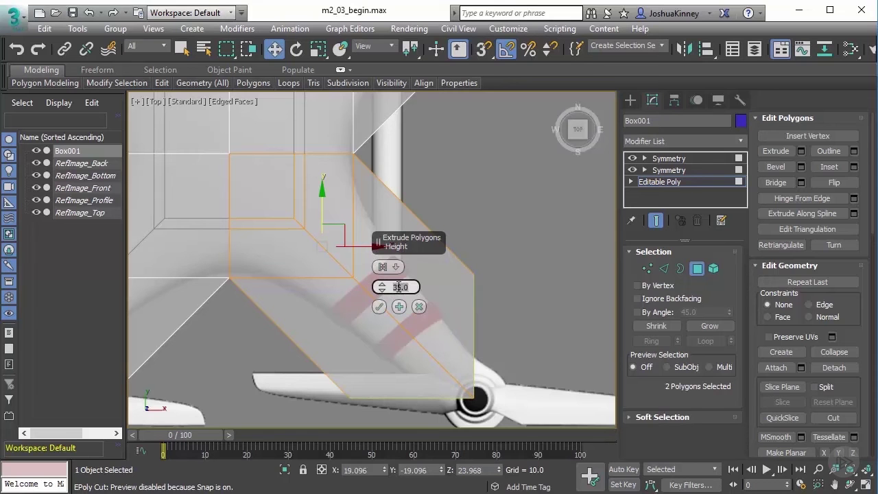
pyautogui.press('Return')
pyautogui.click(378, 307)
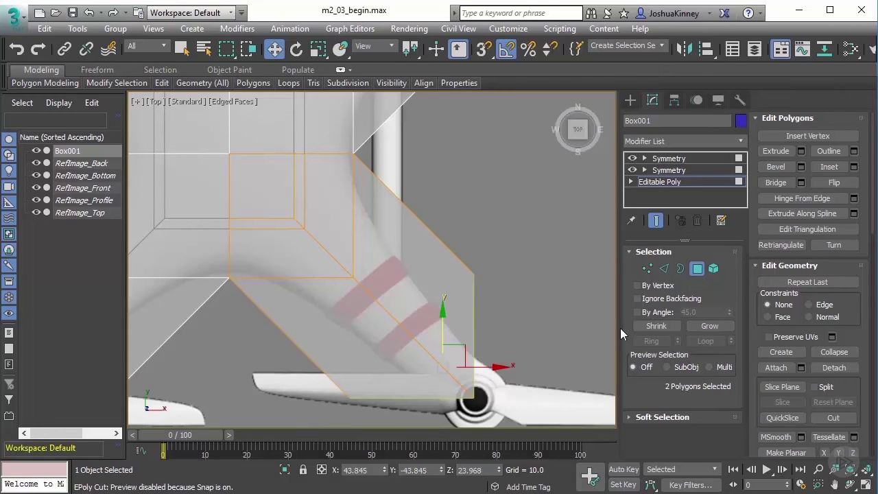
# - Make the two selected end polygons of the extruded arm planar
pyautogui.click(658, 302)
pyautogui.moveTo(851, 311); pyautogui.dragTo(855, 187)
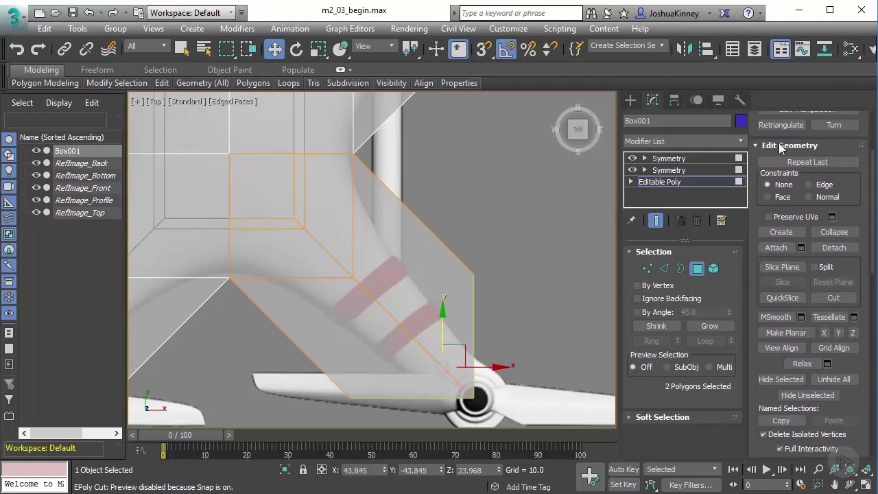
pyautogui.click(787, 333)
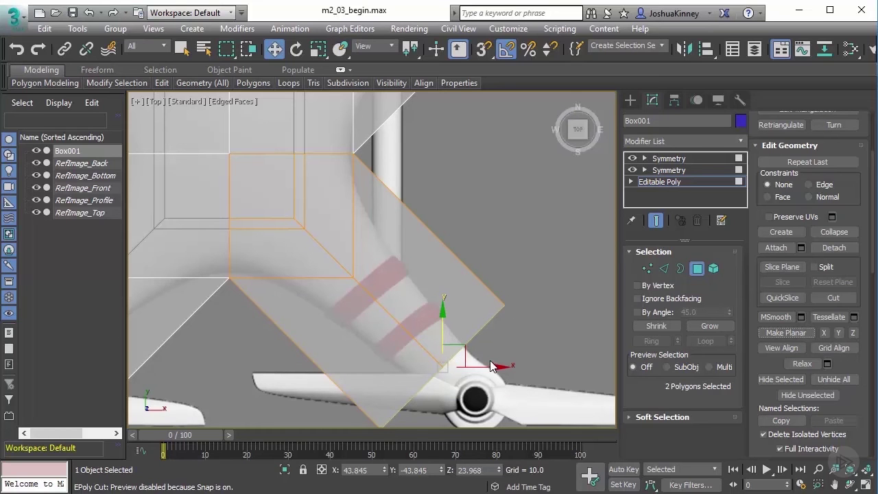
# - Switch the reference coordinate system to Local and move the arm's end polygons outward to X 46.475, Y -46.475 near the propeller hub
pyautogui.moveTo(453, 386); pyautogui.dragTo(450, 325, button='middle')
pyautogui.scroll(3, 454, 366)
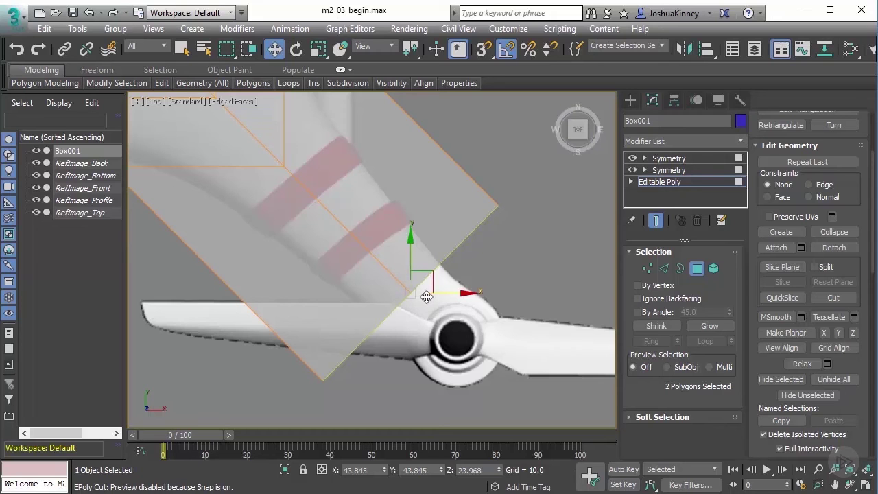
pyautogui.click(393, 49)
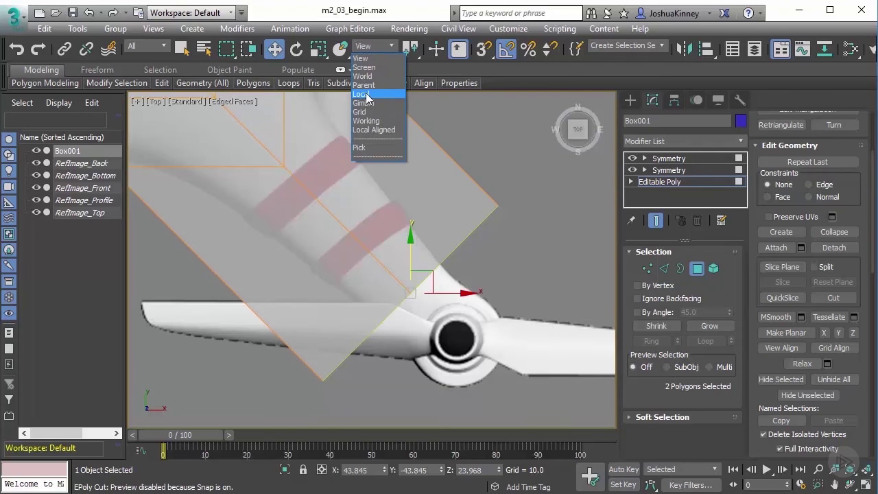
pyautogui.click(366, 96)
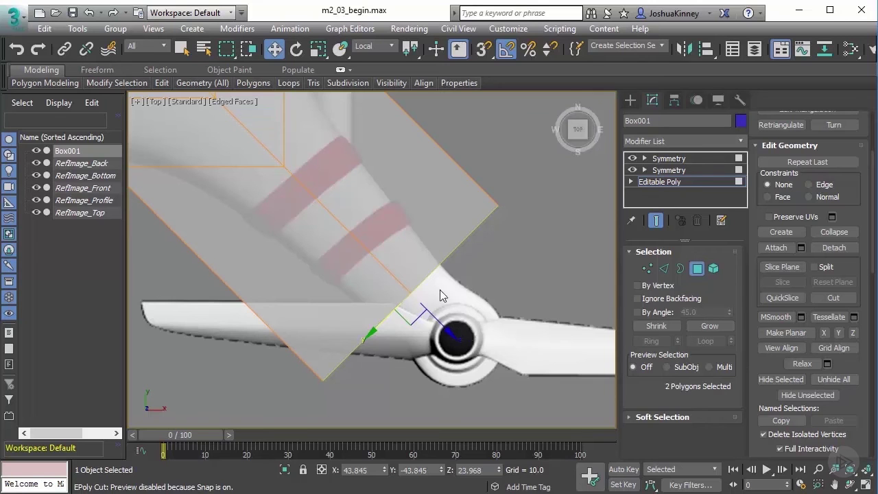
pyautogui.moveTo(451, 331); pyautogui.dragTo(463, 314)
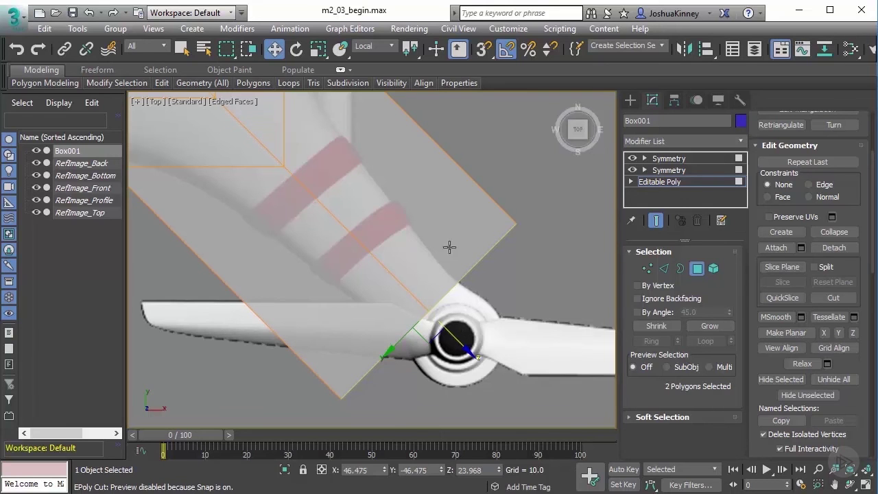
# - Scale the arm's end polygons narrower along their Local Y axis to match the reference arm's tip in the top view
pyautogui.click(318, 48)
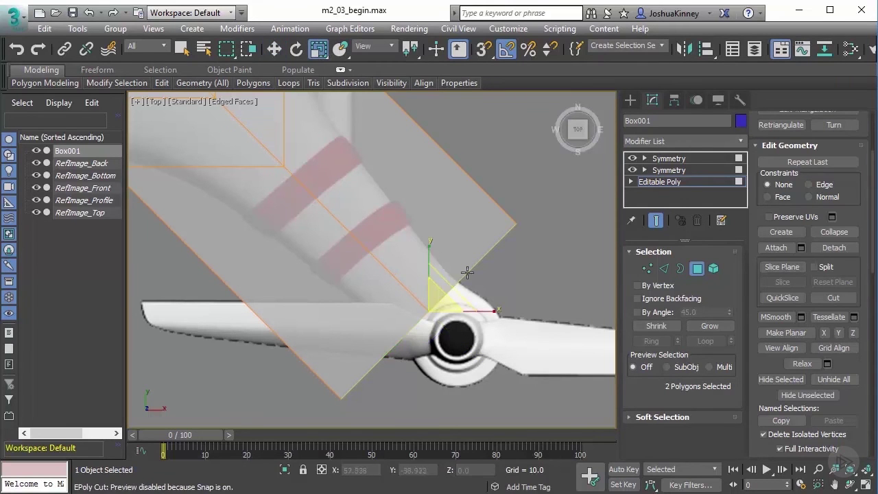
pyautogui.moveTo(319, 103); pyautogui.dragTo(328, 143, button='middle')
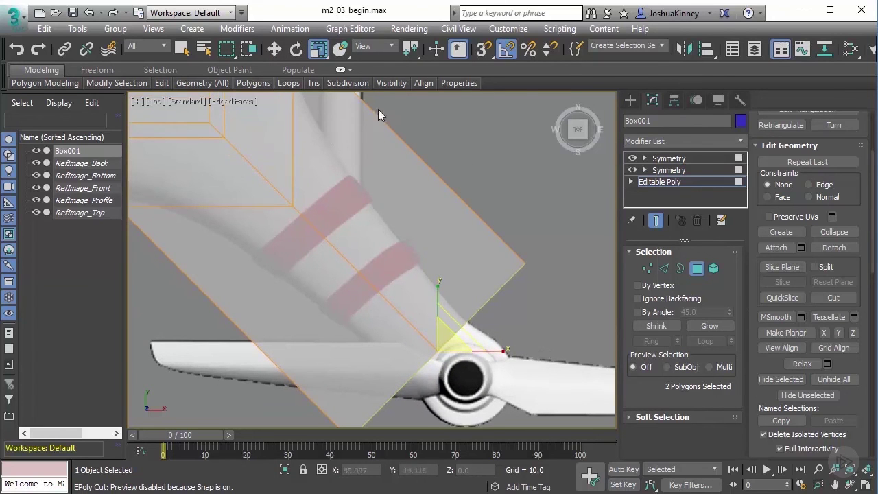
pyautogui.click(391, 46)
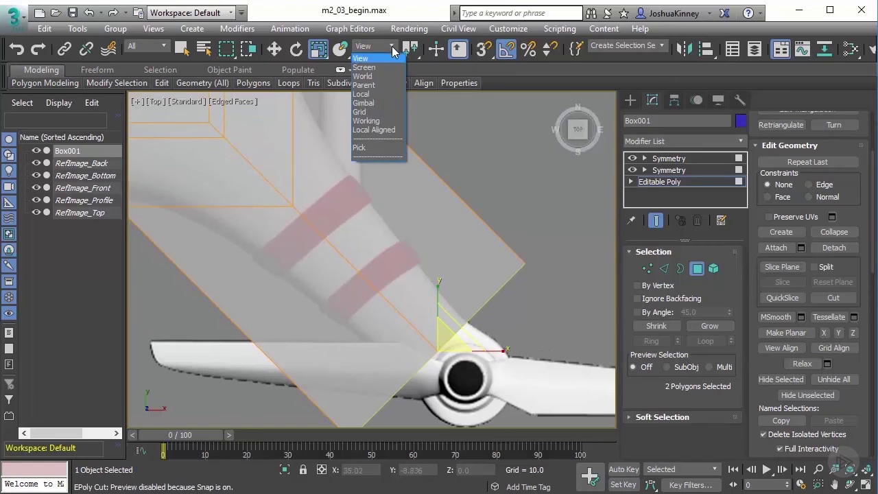
pyautogui.click(370, 94)
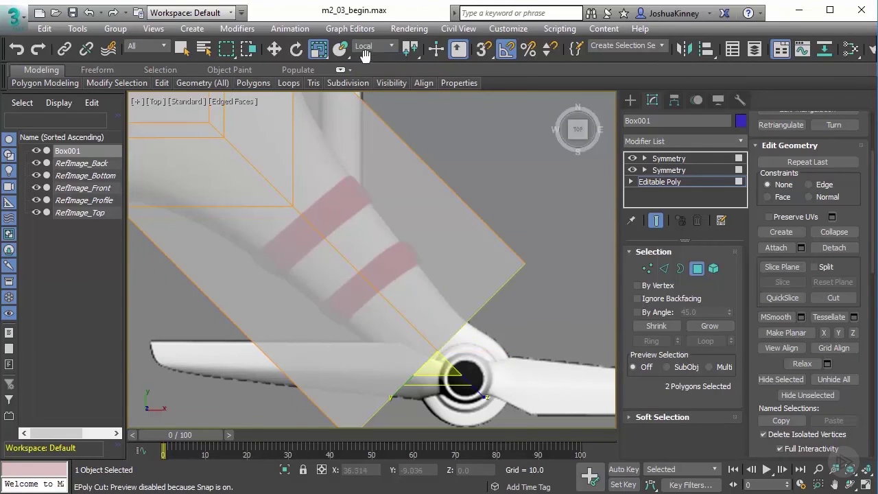
pyautogui.moveTo(457, 330); pyautogui.dragTo(462, 257, button='middle')
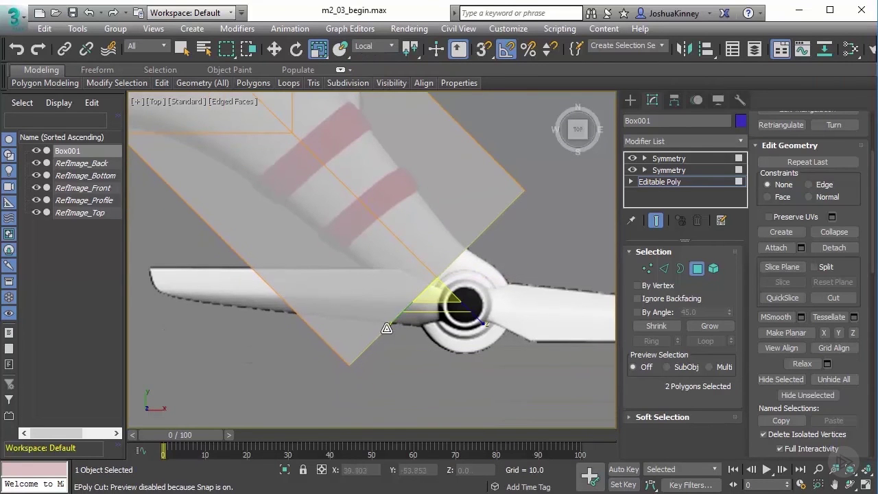
pyautogui.moveTo(388, 327); pyautogui.dragTo(453, 288)
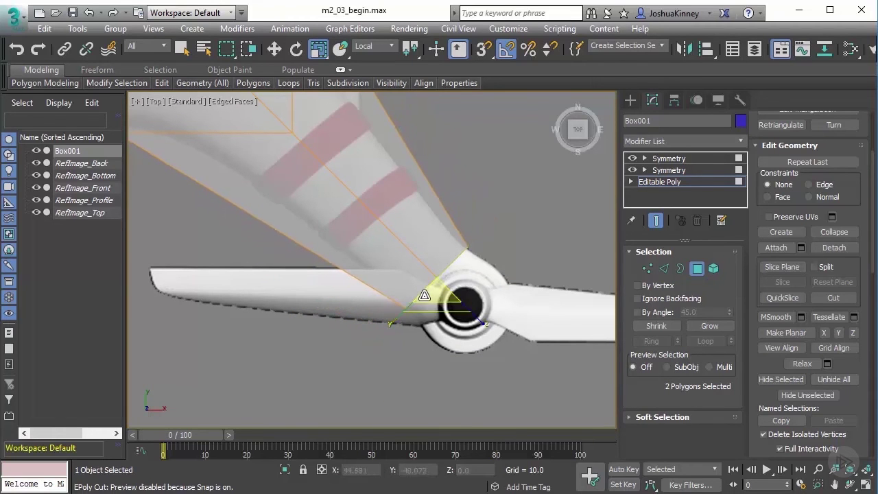
# - In the front view, scale the arm's end polygons vertically along their Local X axis to 40 percent
pyautogui.press('f')
pyautogui.moveTo(508, 206); pyautogui.dragTo(449, 199, button='middle')
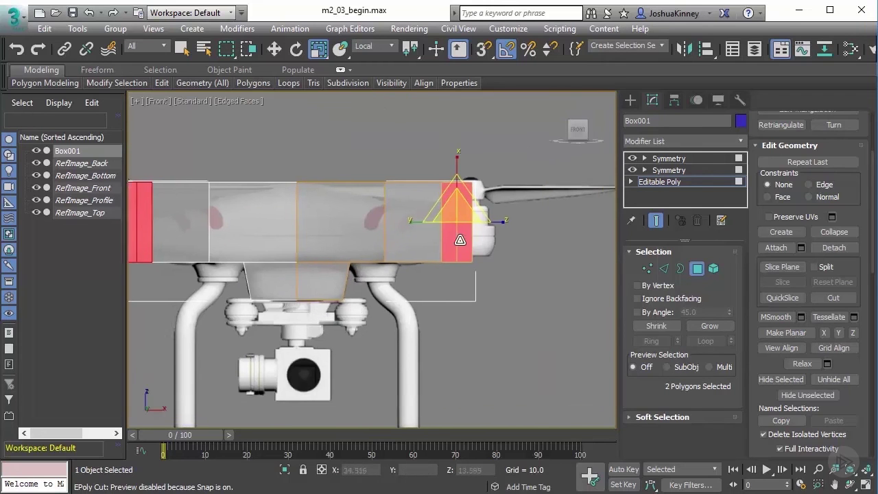
pyautogui.scroll(5, 462, 195)
pyautogui.click(454, 137)
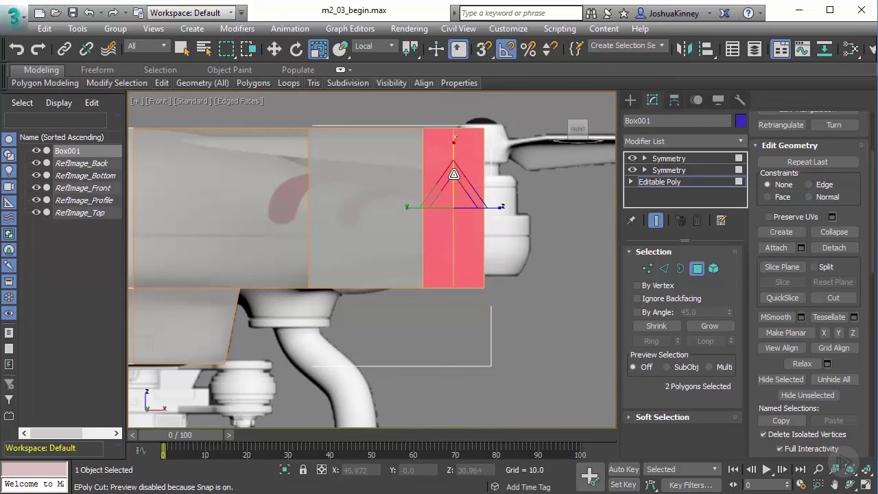
pyautogui.click(454, 164)
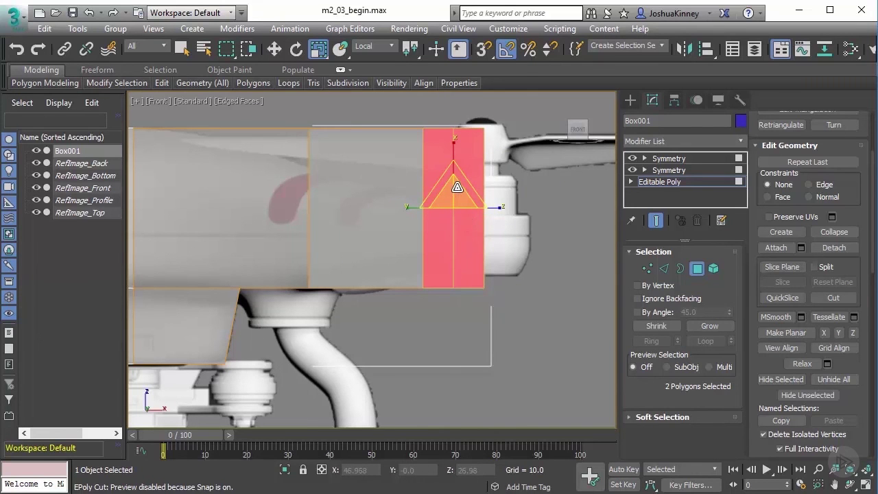
pyautogui.moveTo(454, 143); pyautogui.dragTo(455, 211)
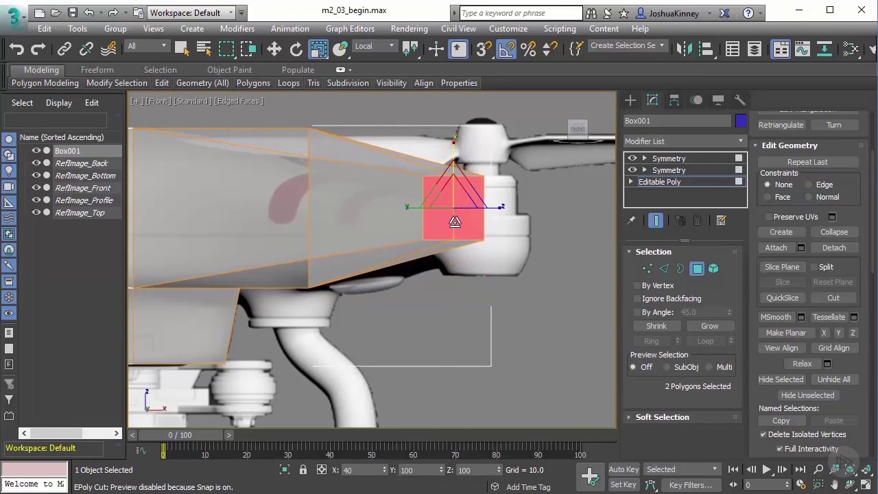
pyautogui.rightClick(455, 220)
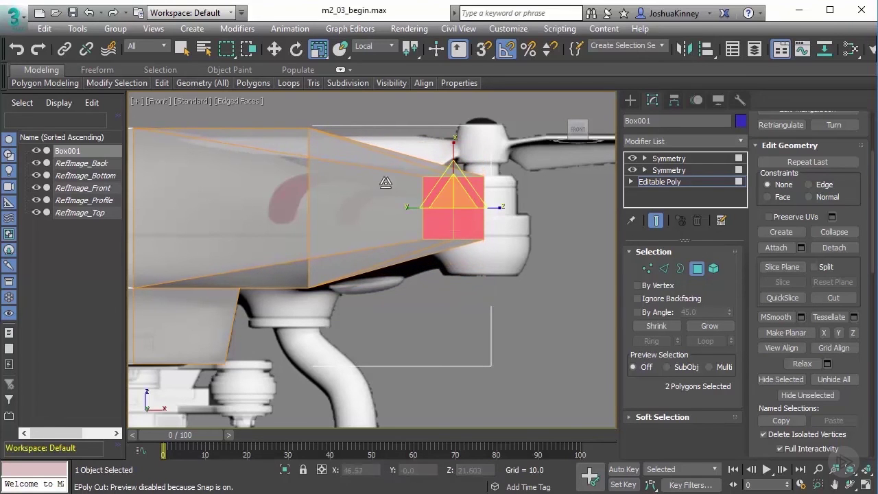
# - Lower the arm's end polygons to Z 19.275 beside the propeller motor and scale them slightly shorter vertically
pyautogui.click(277, 53)
pyautogui.moveTo(453, 167); pyautogui.dragTo(453, 197)
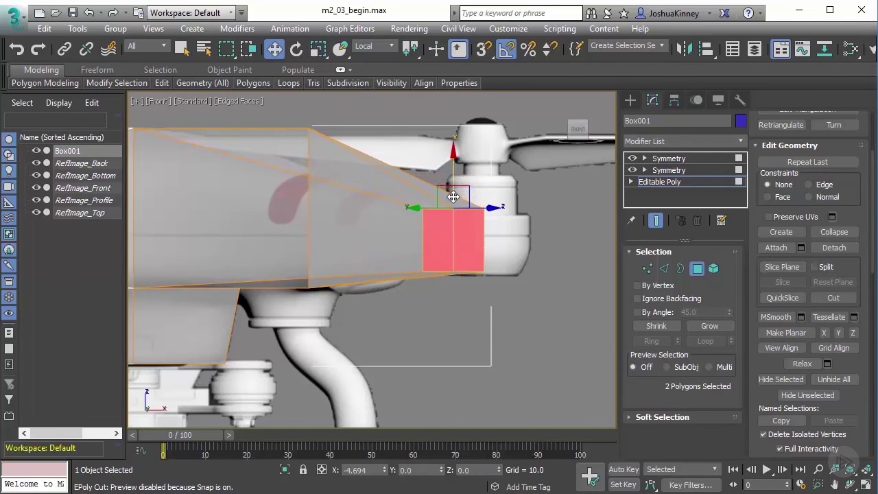
pyautogui.moveTo(453, 197); pyautogui.dragTo(516, 197, button='middle')
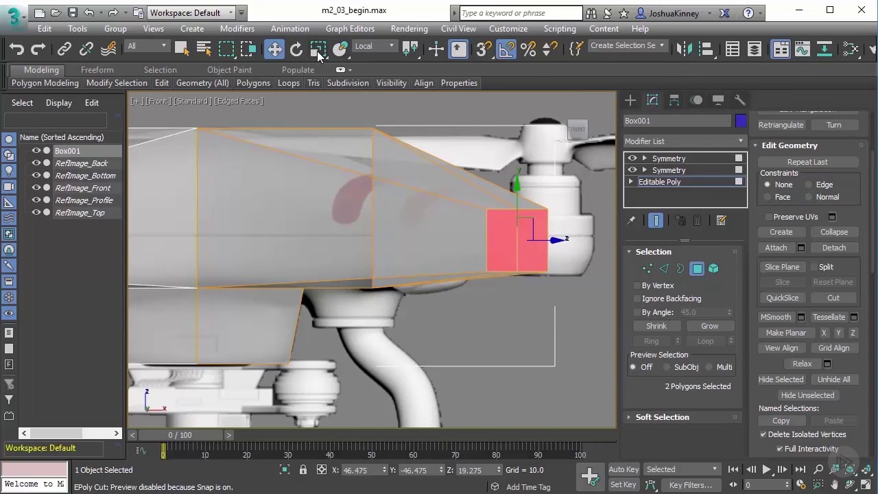
pyautogui.click(317, 50)
pyautogui.moveTo(517, 180); pyautogui.dragTo(518, 190)
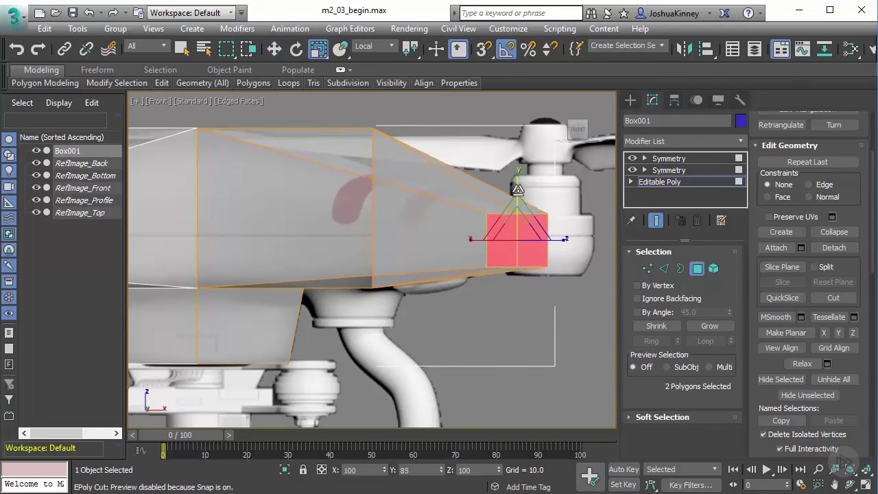
pyautogui.click(274, 49)
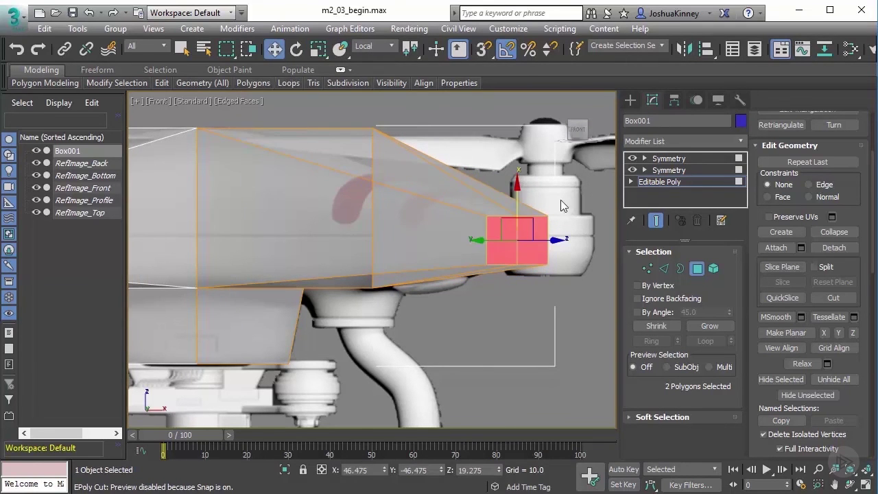
# - Select the three upper outer vertices of the body's quarter and, using View coordinates, lower them to Z 30.08 to match the front reference
pyautogui.moveTo(373, 154)
pyautogui.mouseDown(button='middle')
pyautogui.moveTo(393, 159)
pyautogui.moveTo(375, 163)
pyautogui.mouseUp(button='middle')
pyautogui.scroll(3, 429, 150)
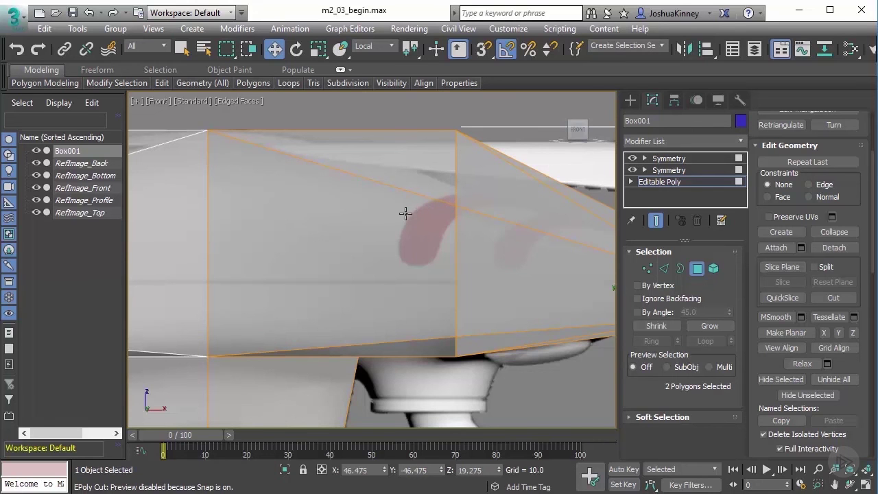
pyautogui.press('p')
pyautogui.keyDown('alt'); pyautogui.moveTo(406, 205); pyautogui.dragTo(489, 238, button='middle'); pyautogui.keyUp('alt')
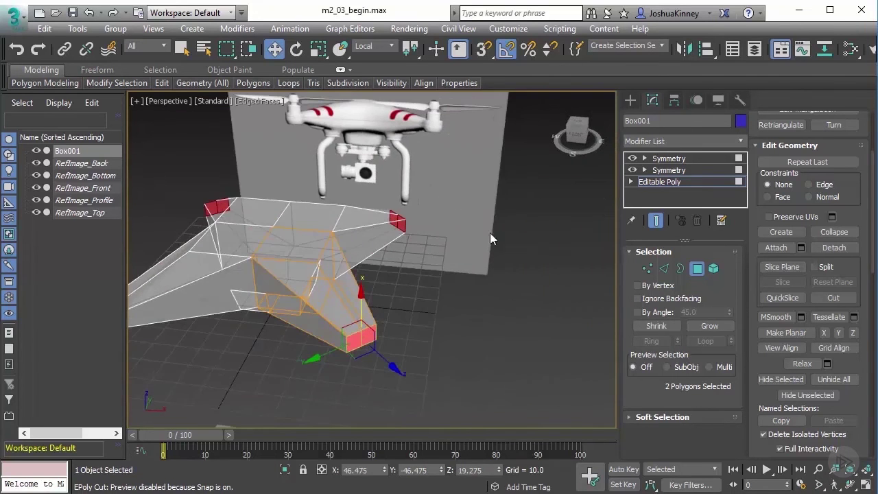
pyautogui.click(647, 268)
pyautogui.scroll(5, 304, 257)
pyautogui.click(299, 248)
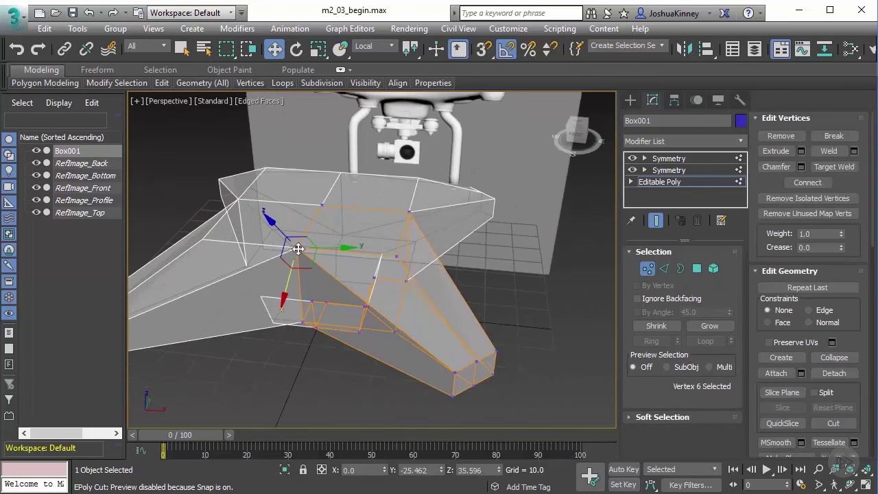
pyautogui.keyDown('ctrl'); pyautogui.click(396, 257); pyautogui.keyUp('ctrl')
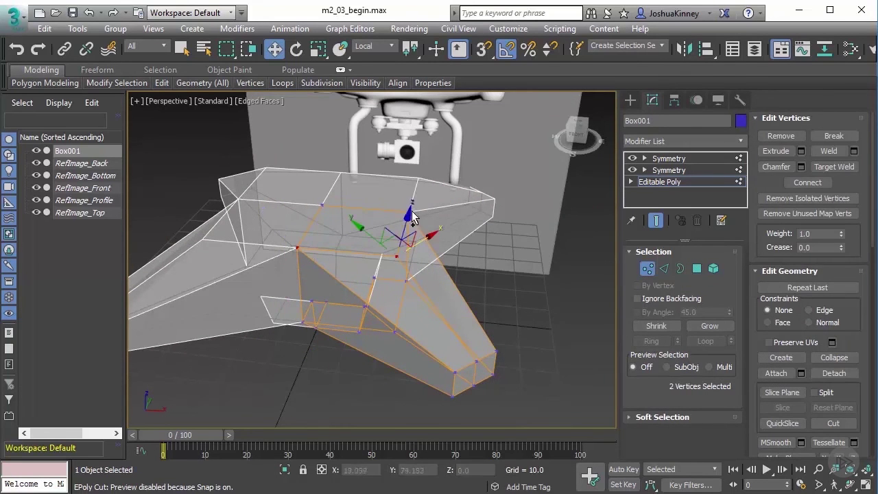
pyautogui.keyDown('alt'); pyautogui.moveTo(395, 258); pyautogui.dragTo(375, 191, button='middle'); pyautogui.keyUp('alt')
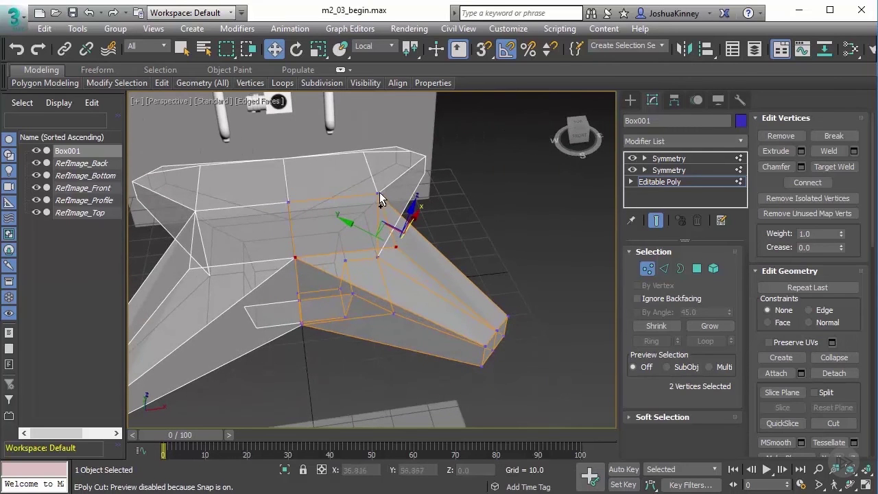
pyautogui.keyDown('ctrl'); pyautogui.click(378, 194); pyautogui.keyUp('ctrl')
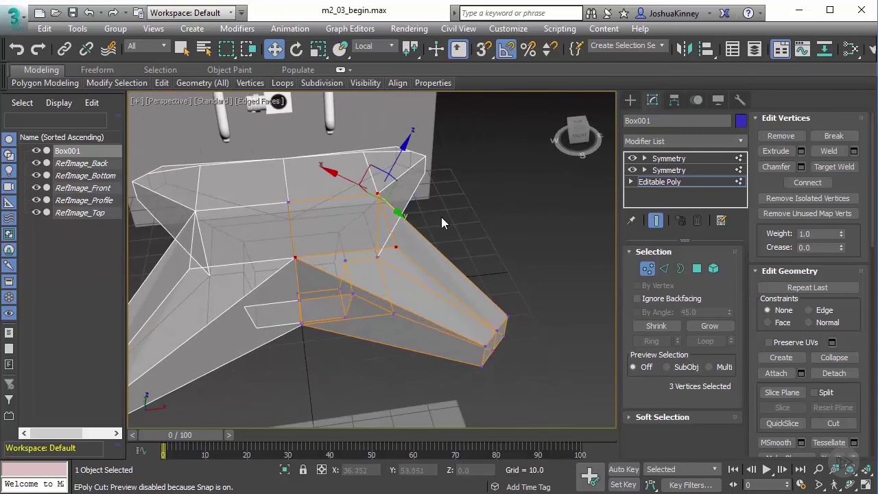
pyautogui.click(382, 44)
pyautogui.click(363, 59)
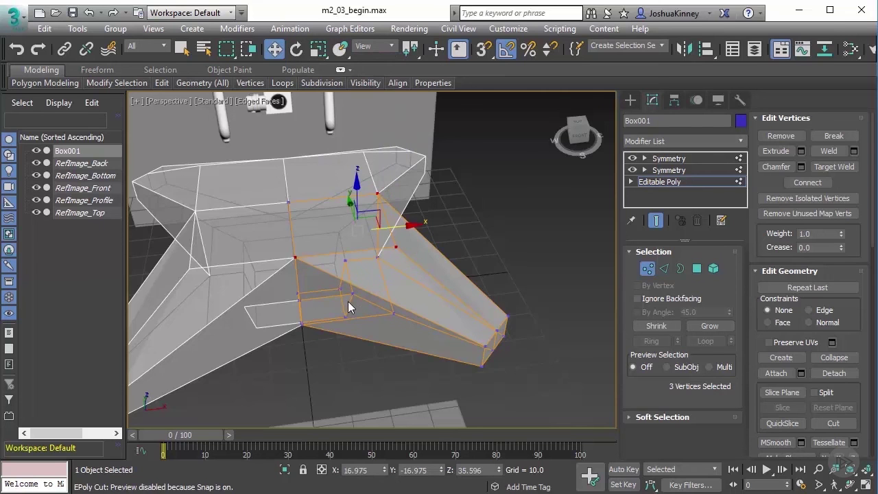
pyautogui.press('f')
pyautogui.moveTo(355, 227); pyautogui.dragTo(391, 274, button='middle')
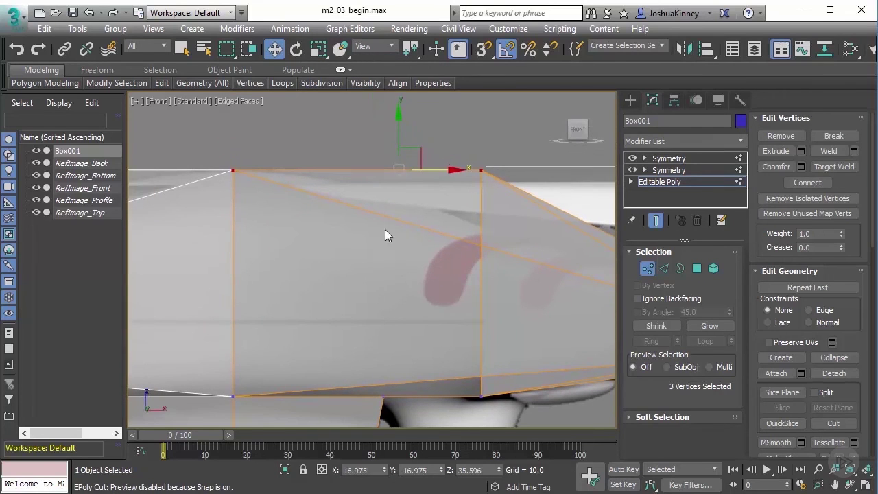
pyautogui.moveTo(398, 127); pyautogui.dragTo(401, 175)
pyautogui.rightClick(402, 174)
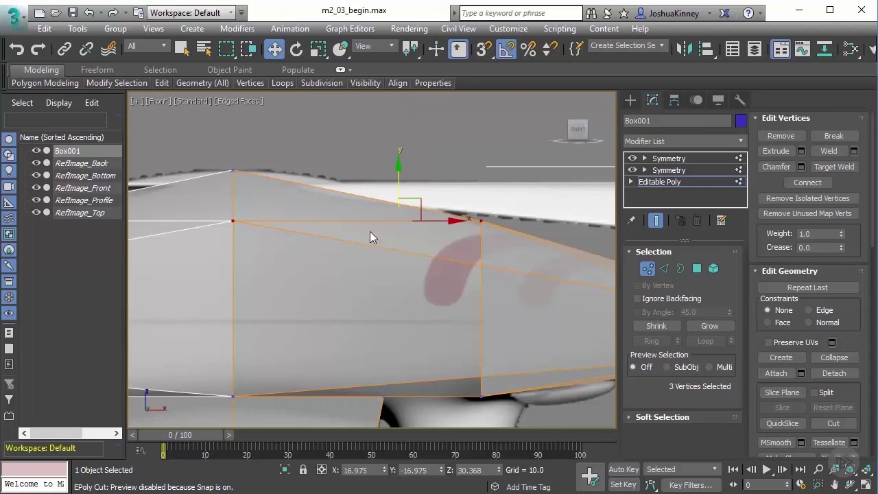
pyautogui.moveTo(398, 186); pyautogui.dragTo(396, 189)
# - Check the reshaped body and arm in the front and perspective views, and return from vertex editing to the whole Editable Poly
pyautogui.moveTo(439, 236); pyautogui.dragTo(337, 210, button='middle')
pyautogui.scroll(-2, 360, 245)
pyautogui.scroll(-2, 337, 210)
pyautogui.scroll(2, 392, 231)
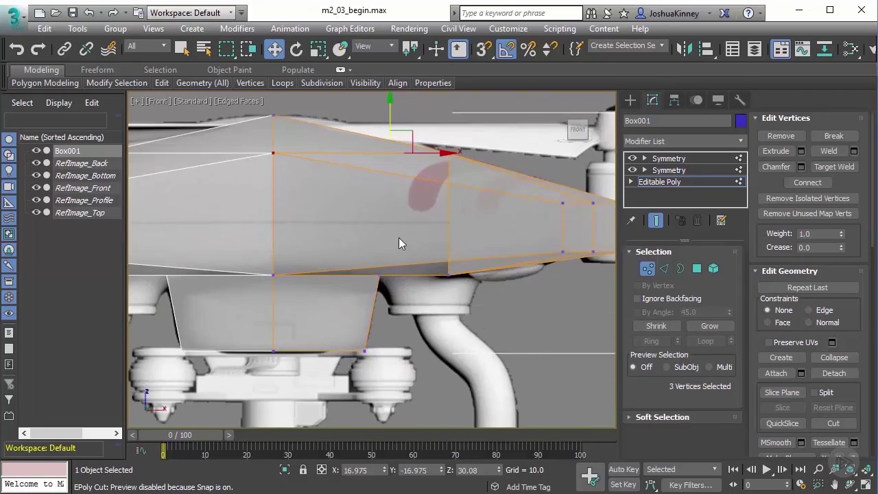
pyautogui.press('p')
pyautogui.keyDown('alt'); pyautogui.moveTo(290, 268); pyautogui.dragTo(279, 247, button='middle'); pyautogui.keyUp('alt')
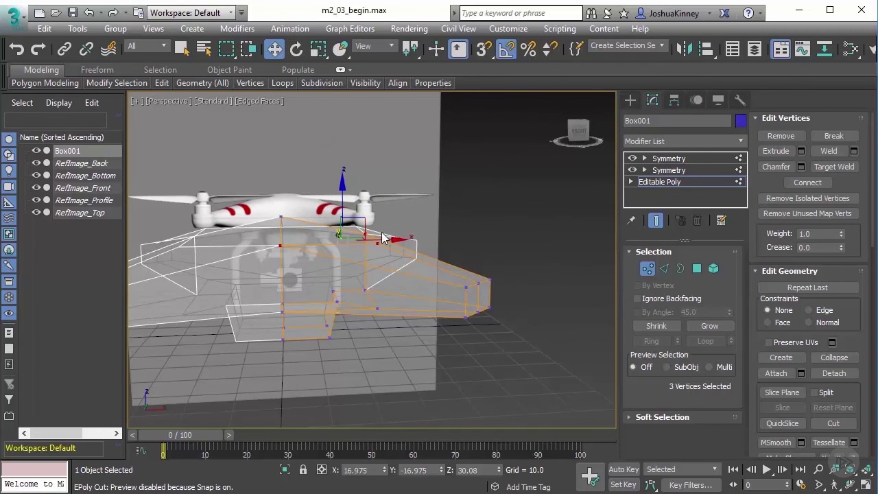
pyautogui.click(658, 182)
pyautogui.keyDown('alt'); pyautogui.moveTo(389, 264); pyautogui.dragTo(370, 303, button='middle'); pyautogui.keyUp('alt')
pyautogui.scroll(-3, 383, 306)
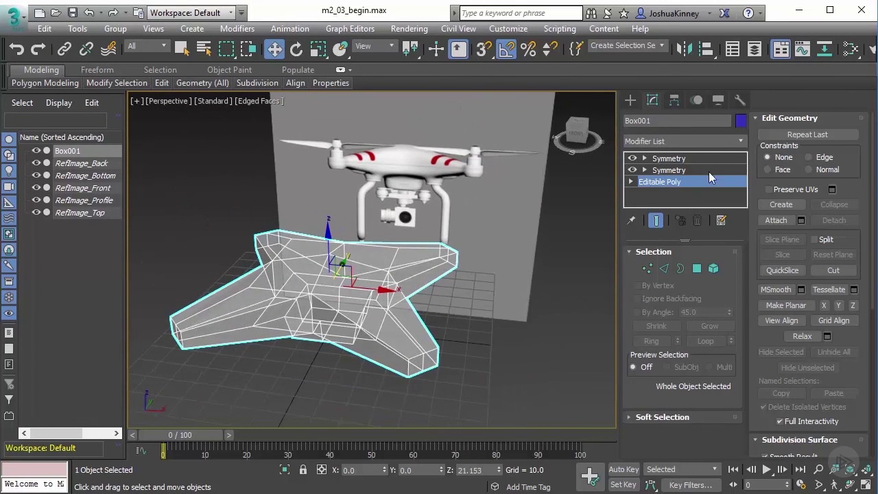
# - Add an OpenSubdiv modifier to the body and place it above both Symmetry modifiers in the stack
pyautogui.click(734, 142)
pyautogui.press('o')
pyautogui.press('Return')
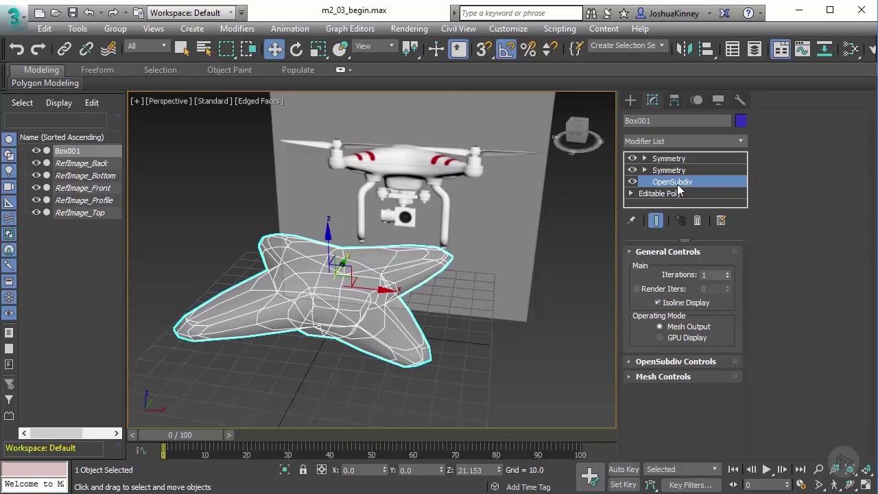
pyautogui.moveTo(664, 187)
pyautogui.mouseDown()
pyautogui.moveTo(675, 157)
pyautogui.moveTo(679, 180)
pyautogui.moveTo(680, 159)
pyautogui.mouseUp()
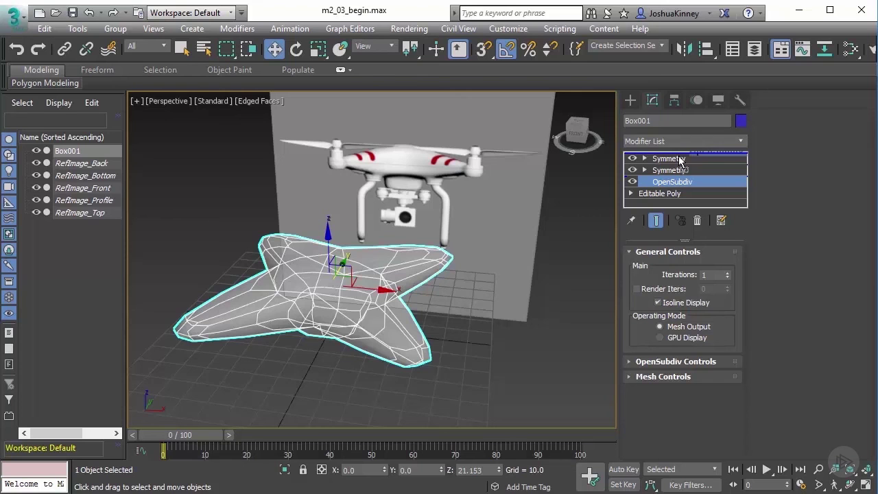
pyautogui.moveTo(680, 160); pyautogui.dragTo(671, 159)
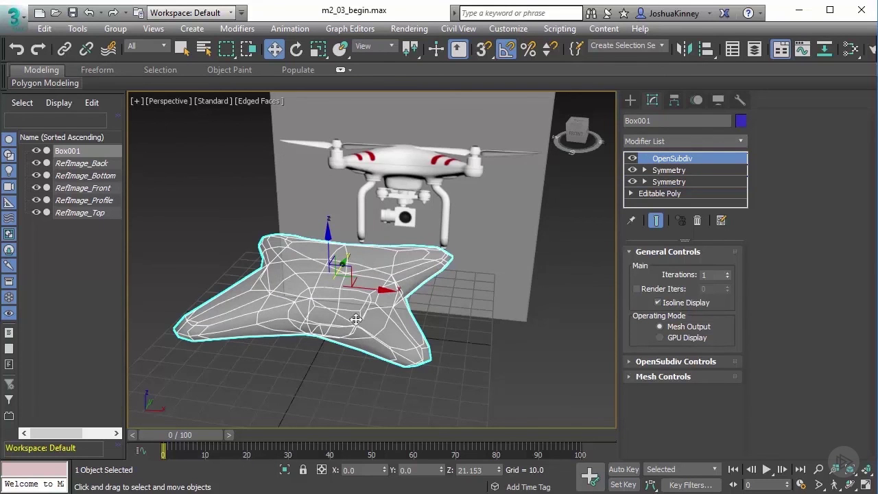
# - Turn off the body's see-through display and set the OpenSubdiv iterations to 2
pyautogui.hotkey('alt', 'x')
pyautogui.keyDown('alt'); pyautogui.moveTo(348, 317); pyautogui.dragTo(378, 296, button='middle'); pyautogui.keyUp('alt')
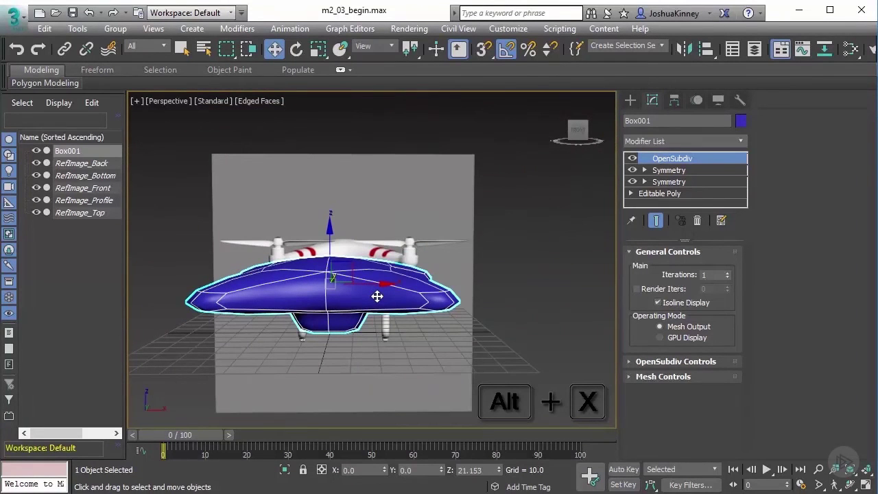
pyautogui.click(728, 272)
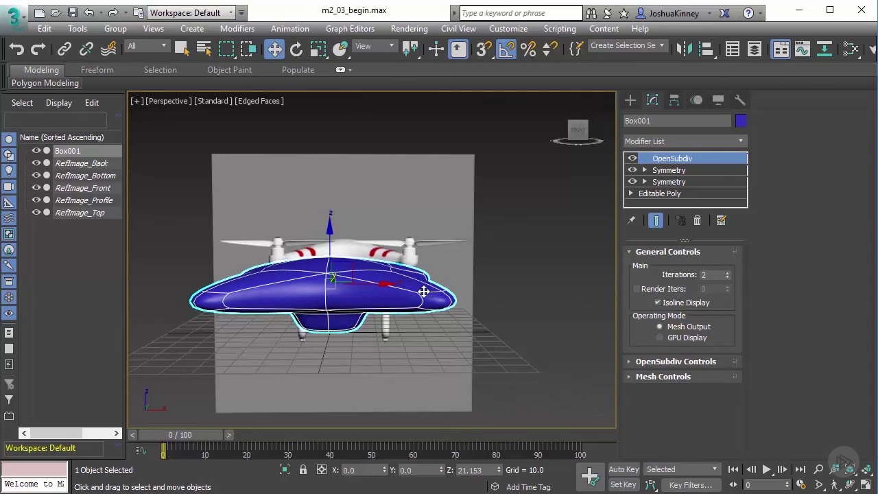
# - Frame the whole body in the top view with see-through display on and compare the smoothed arms with the reference image
pyautogui.press('t')
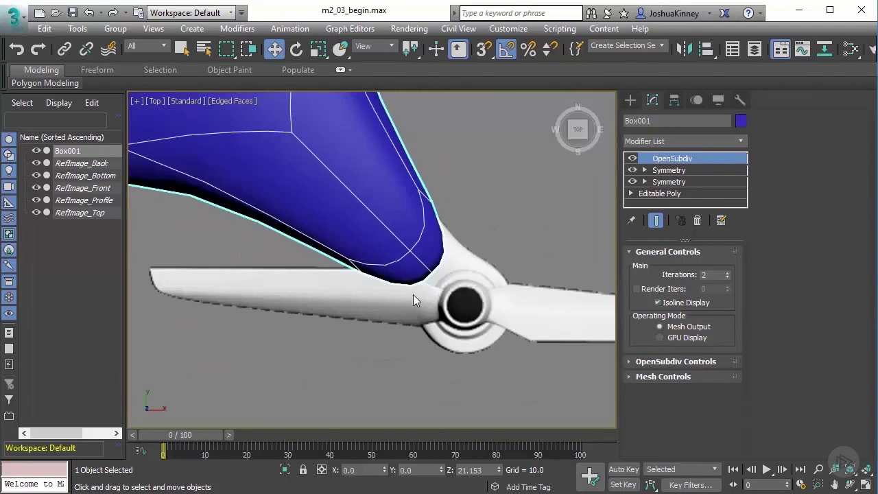
pyautogui.press('z')
pyautogui.scroll(2, 456, 279)
pyautogui.hotkey('alt', 'x')
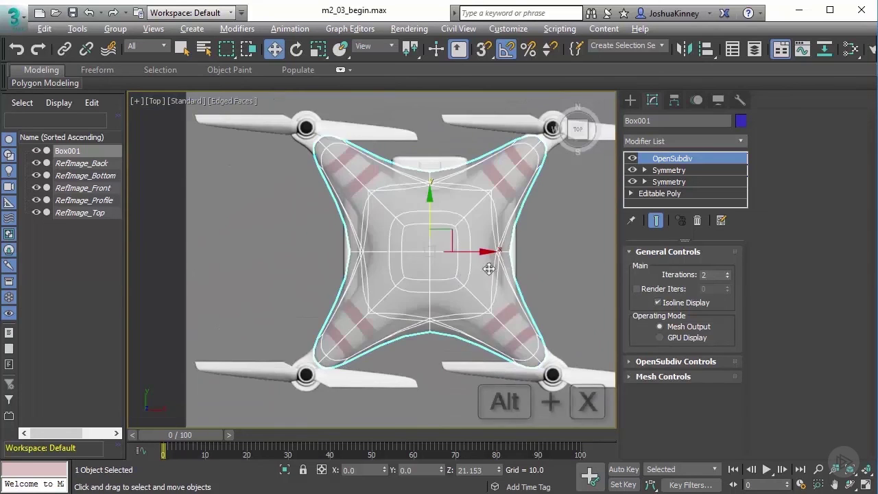
pyautogui.scroll(3, 494, 268)
pyautogui.scroll(-3, 496, 244)
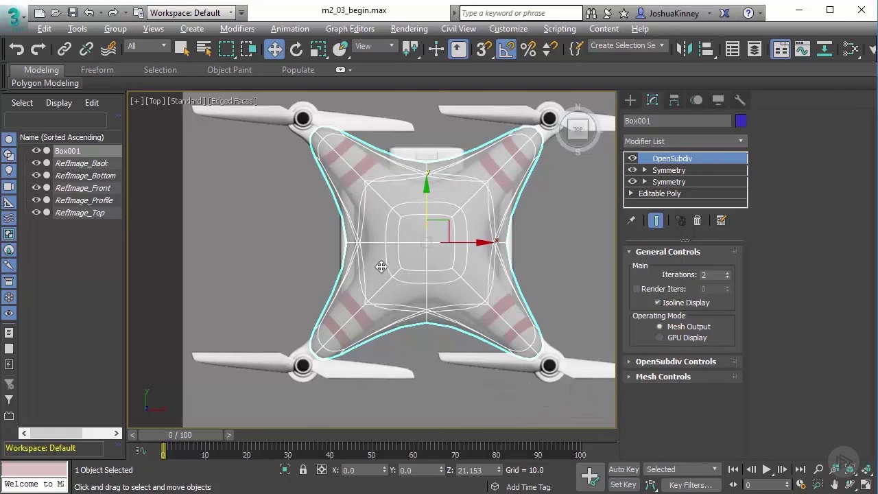
# - Show the smoothed body at an angle in the perspective view and turn off its see-through display
pyautogui.press('p')
pyautogui.keyDown('alt'); pyautogui.moveTo(450, 251); pyautogui.dragTo(549, 203, button='middle'); pyautogui.keyUp('alt')
pyautogui.hotkey('alt', 'x')
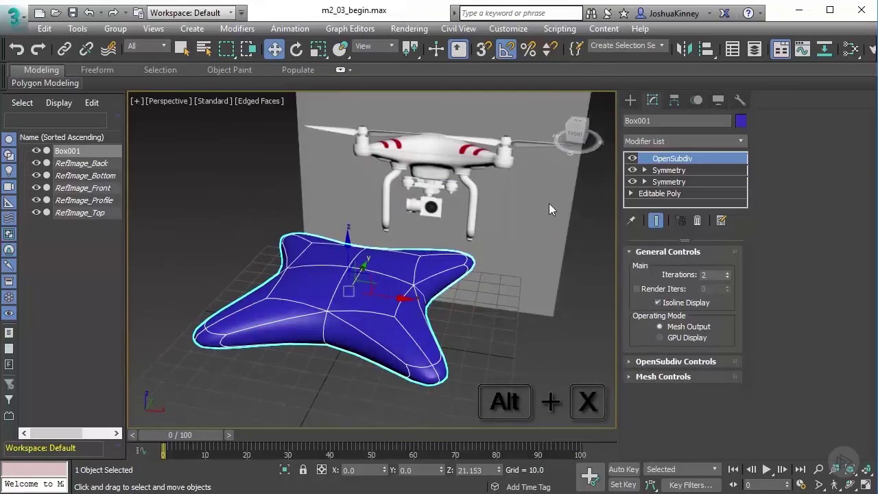
# - Compare the unsmoothed body and its Editable Poly quarter with the OpenSubdiv result by disabling and re-enabling the smoothing
pyautogui.click(633, 160)
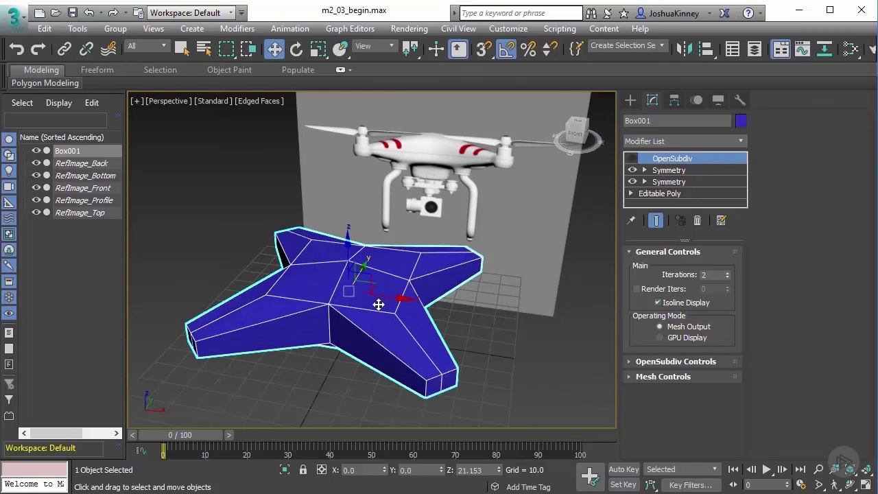
pyautogui.press('alt')
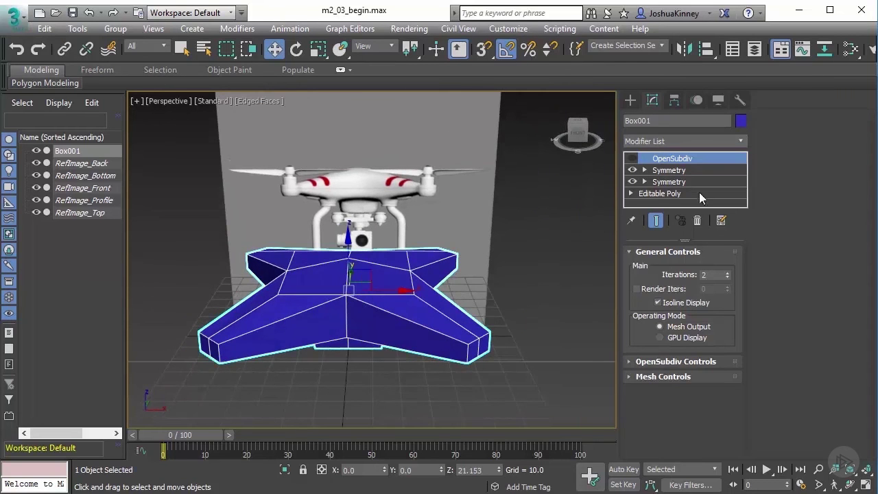
pyautogui.click(680, 193)
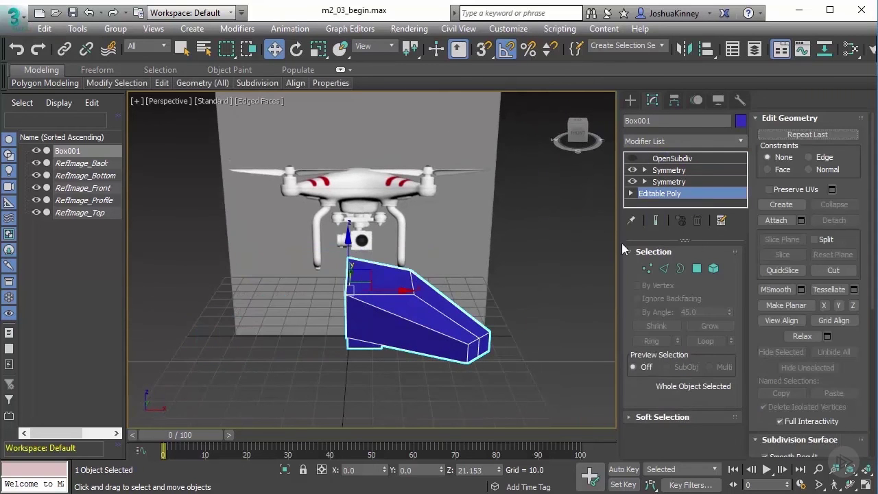
pyautogui.click(632, 159)
pyautogui.click(653, 161)
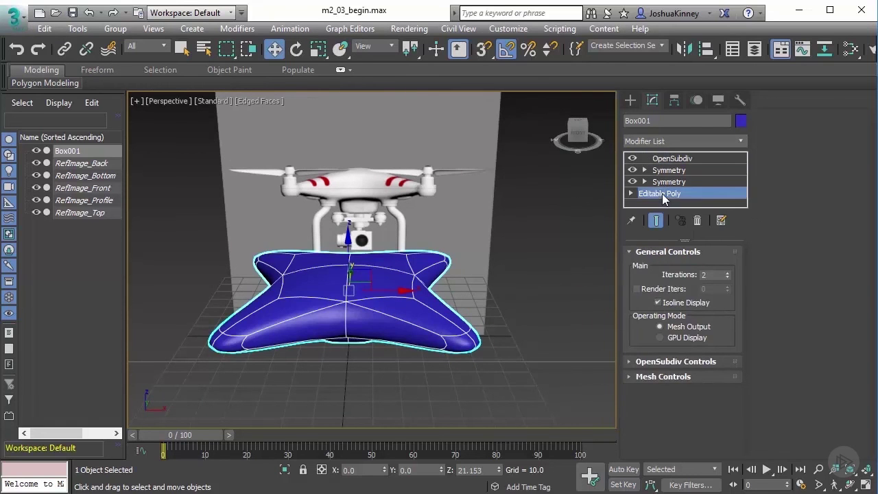
# - Go back to the Editable Poly base of the body and disable the OpenSubdiv modifier
pyautogui.click(662, 193)
pyautogui.click(632, 158)
pyautogui.keyDown('alt'); pyautogui.moveTo(449, 322); pyautogui.dragTo(474, 279, button='middle'); pyautogui.keyUp('alt')
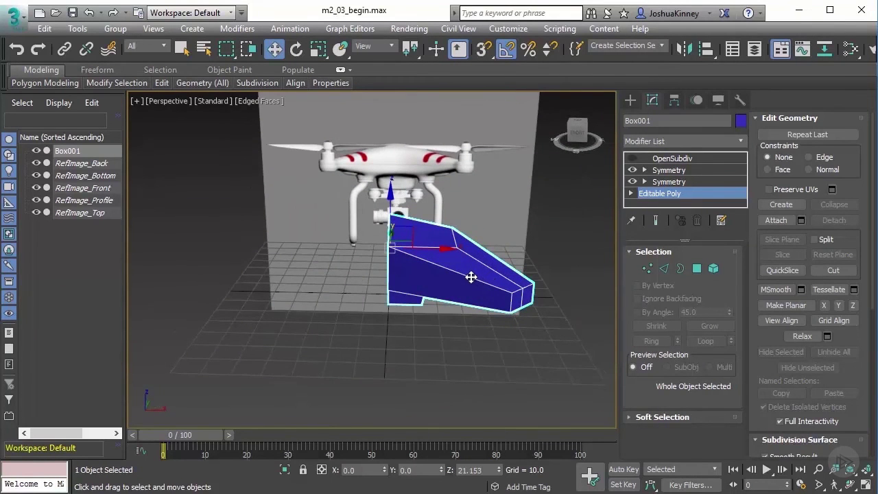